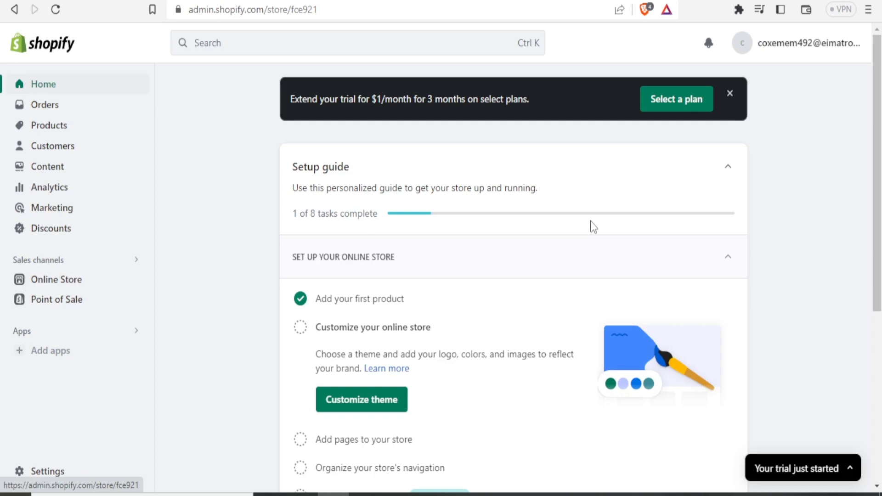
Open the online store's current theme, Dawn, in the theme editor and view its home page preview
scroll(876, 184, "down", 2)
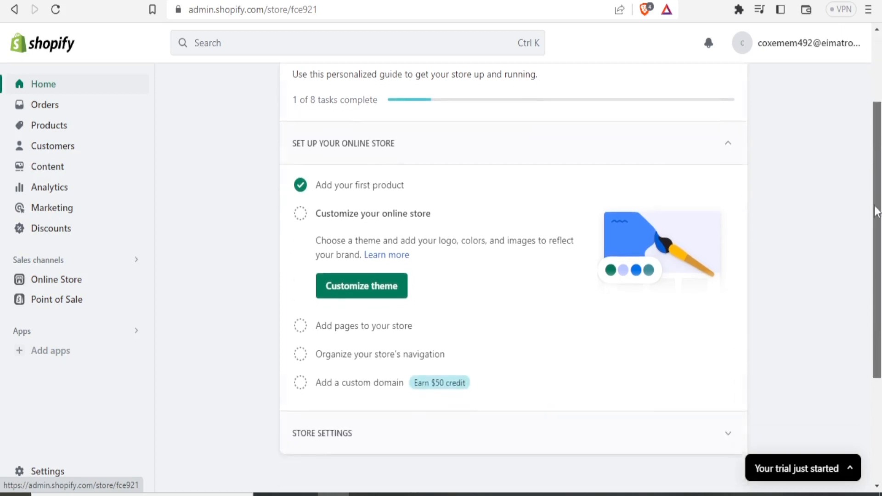
scroll(513, 275, "up", 2)
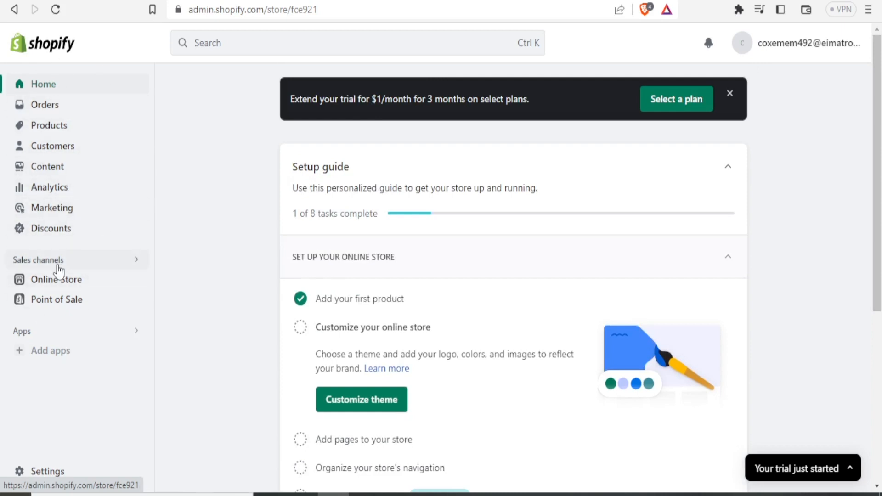
left_click(56, 283)
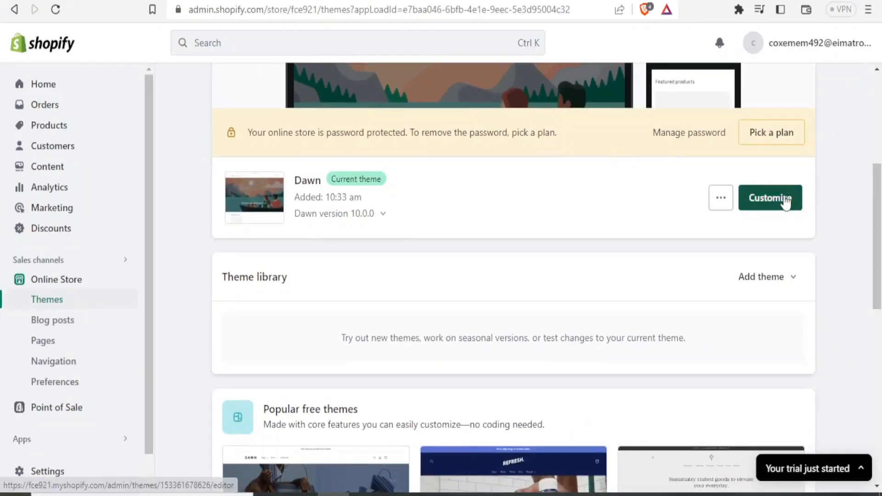
left_click(783, 198)
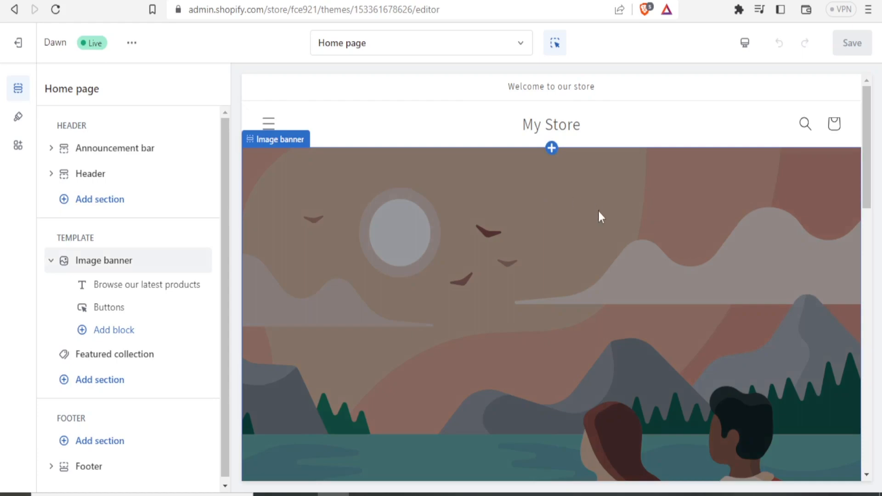
left_click_drag(858, 154, 874, 105)
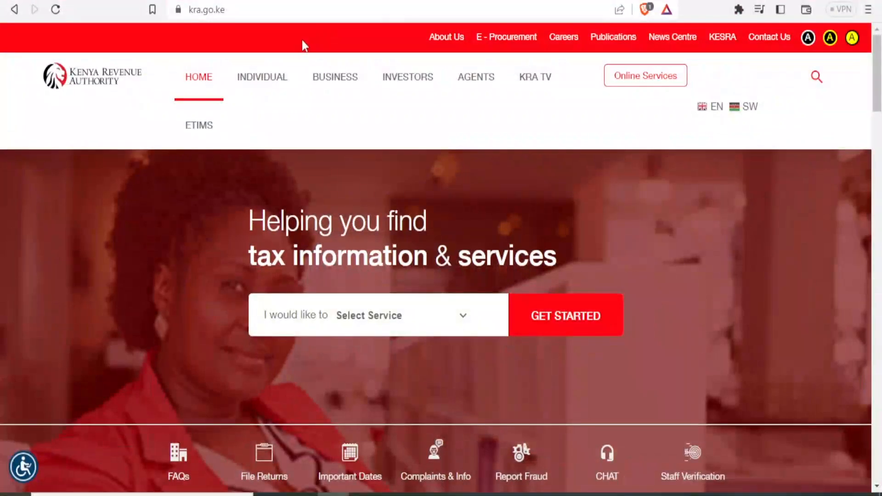
Switch to the Kenya Revenue Authority website and examine how its Individual and Business mega menus display categories and submenu links
mouse_move(232, 79)
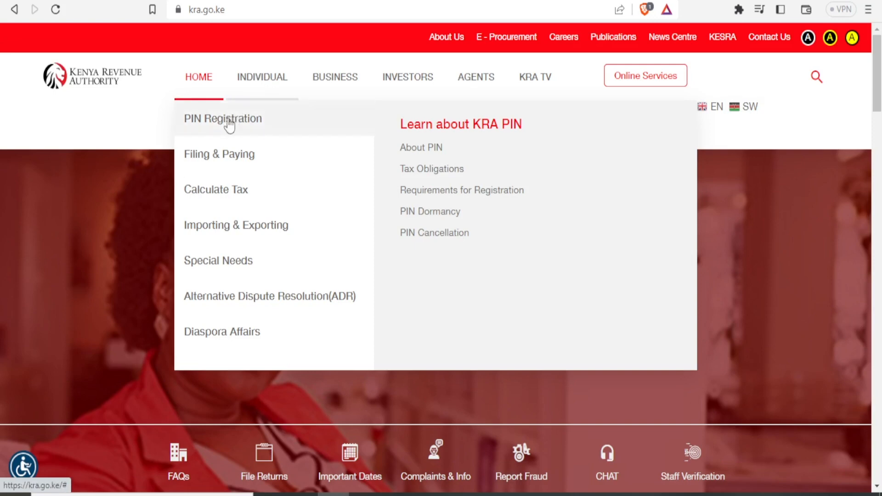
mouse_move(223, 157)
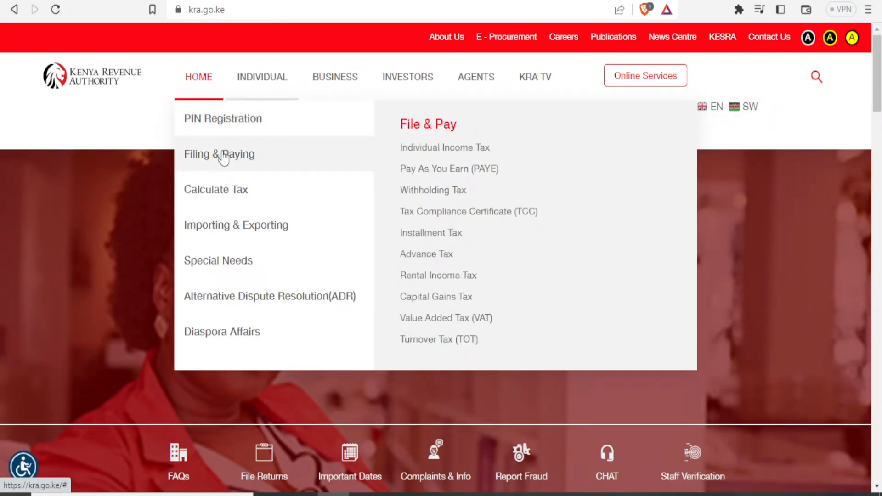
mouse_move(224, 185)
mouse_move(224, 122)
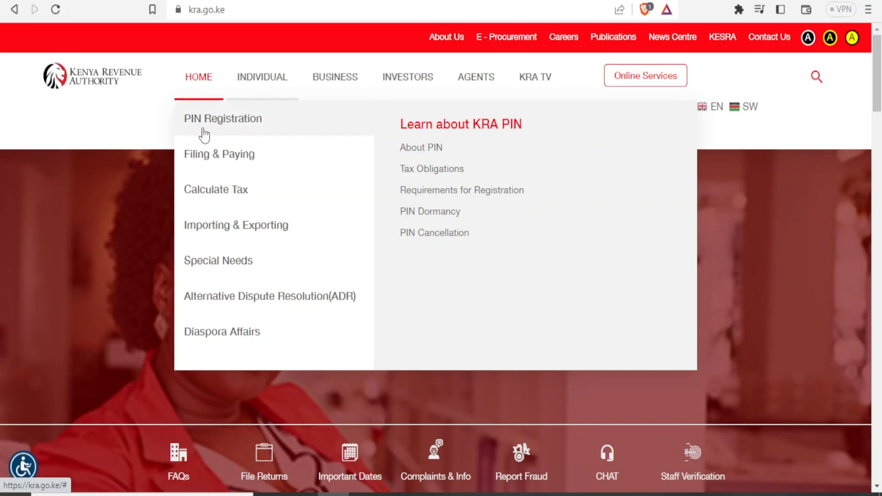
mouse_move(276, 144)
mouse_move(364, 112)
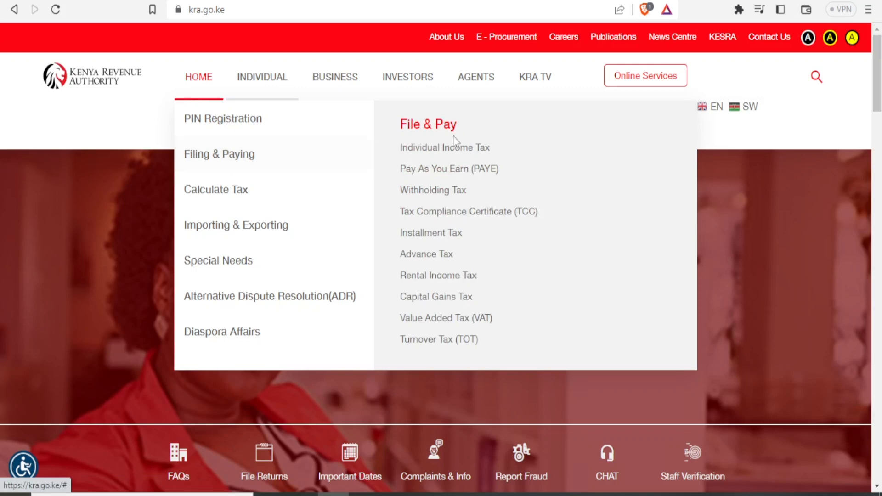
mouse_move(323, 82)
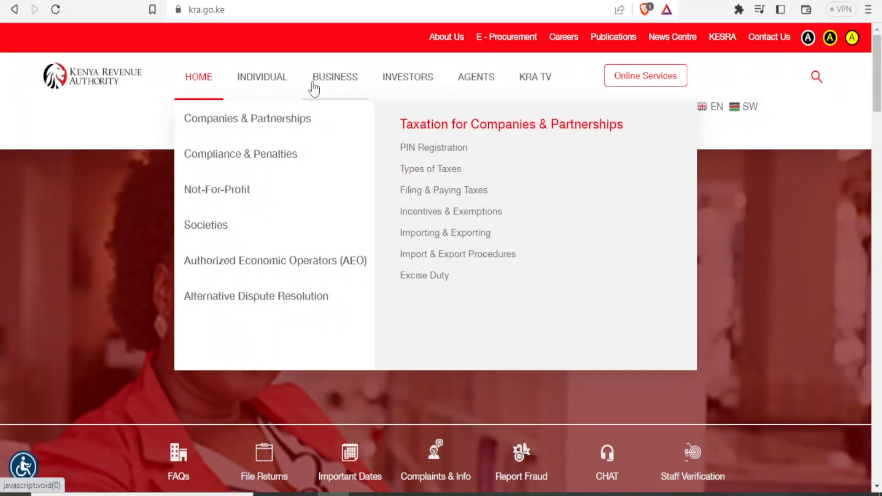
mouse_move(280, 94)
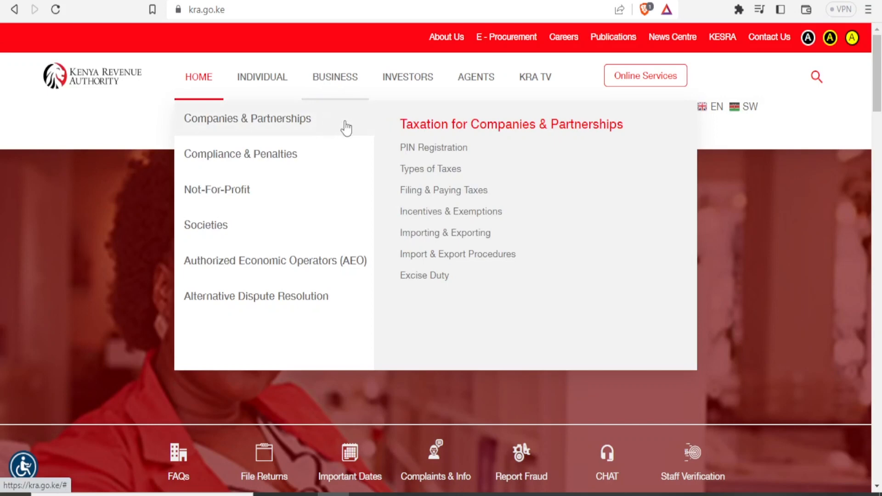
mouse_move(321, 159)
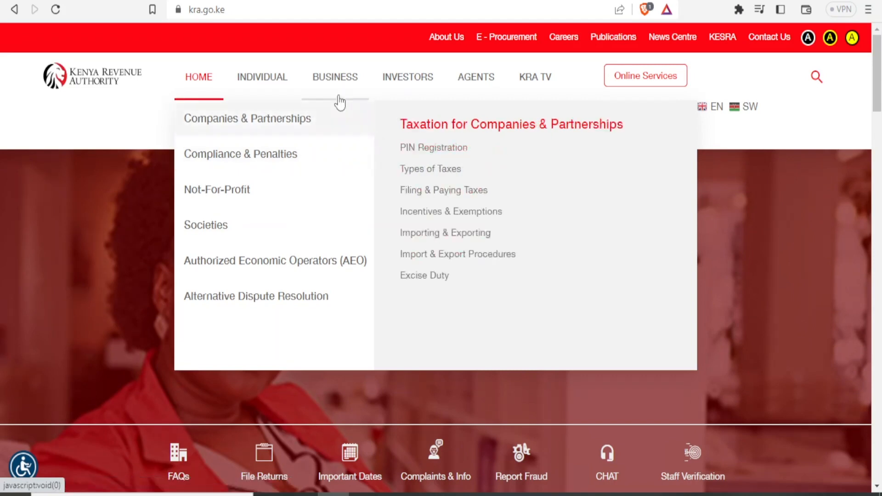
mouse_move(397, 89)
mouse_move(337, 122)
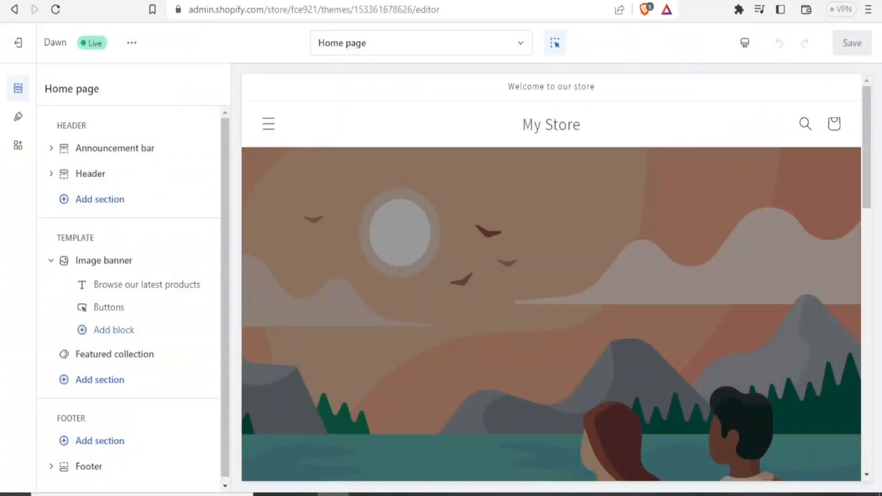
Leave the theme editor, search the Shopify App Store for "smart mega menu" and open the qikify Smart Menu - Mega Menu listing
left_click(18, 42)
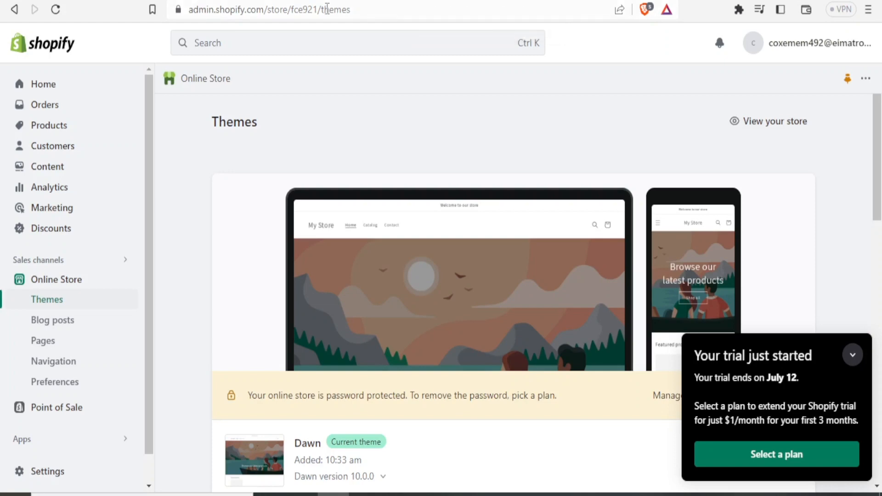
scroll(152, 137, "down", 1)
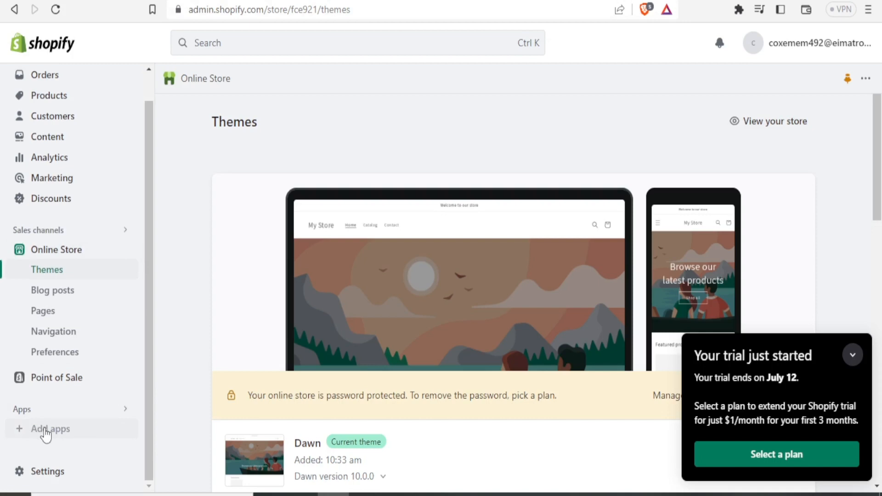
left_click(41, 419)
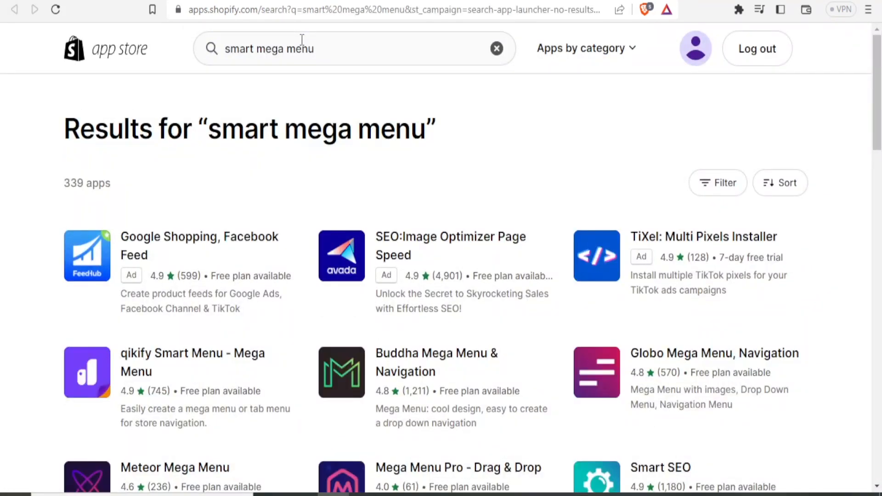
scroll(302, 40, "down", 1)
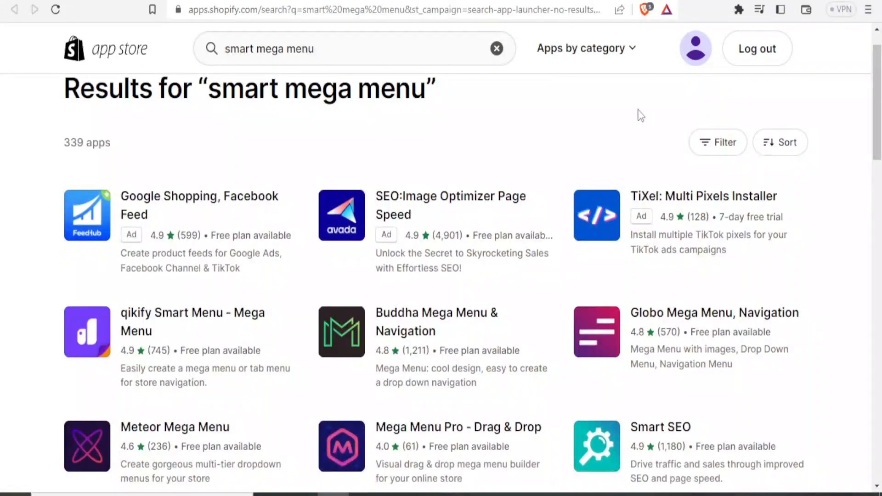
left_click(160, 324)
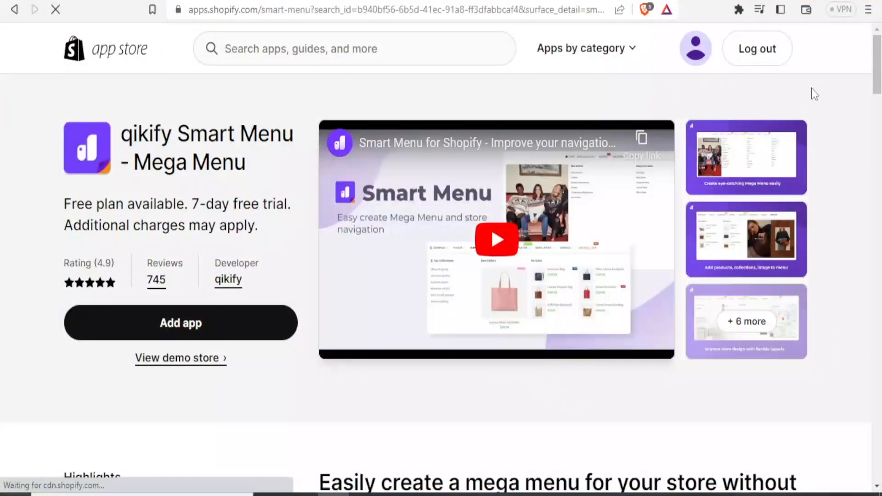
Review the qikify Smart Menu - Mega Menu listing's description and pricing, and install the app on the store
scroll(879, 92, "down", 4)
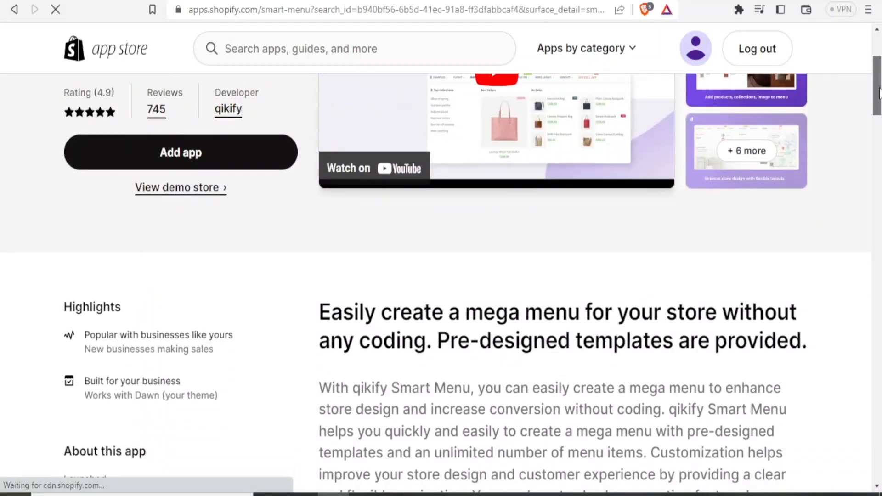
left_click_drag(880, 89, 879, 85)
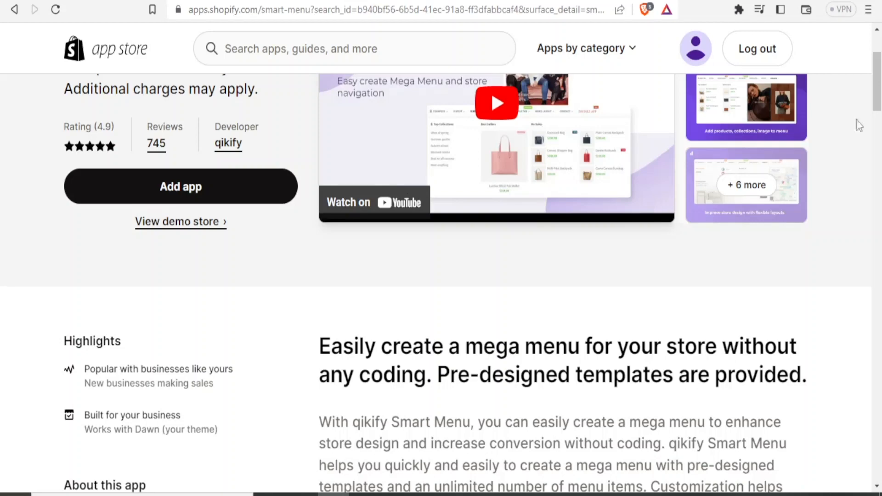
left_click_drag(878, 99, 879, 199)
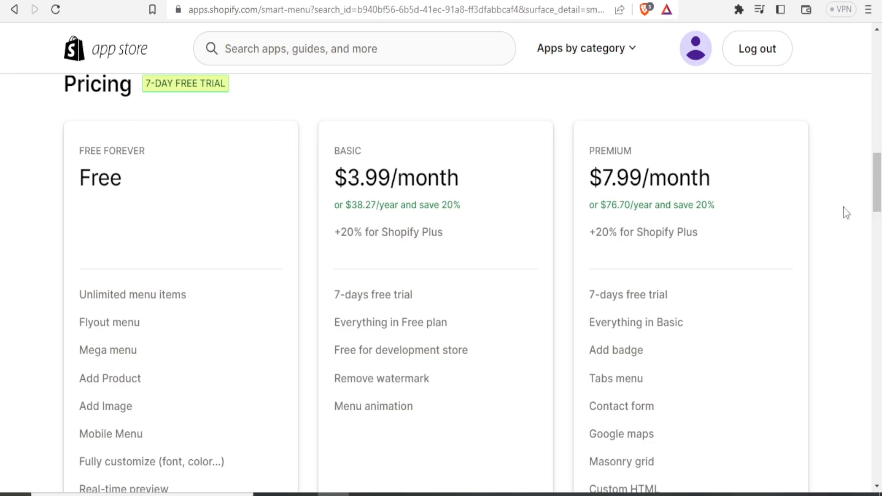
left_click_drag(877, 193, 874, 27)
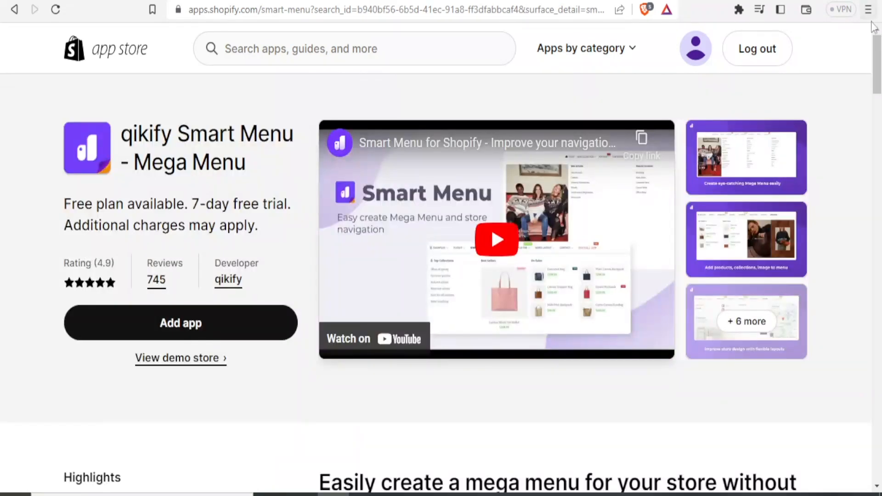
left_click(170, 323)
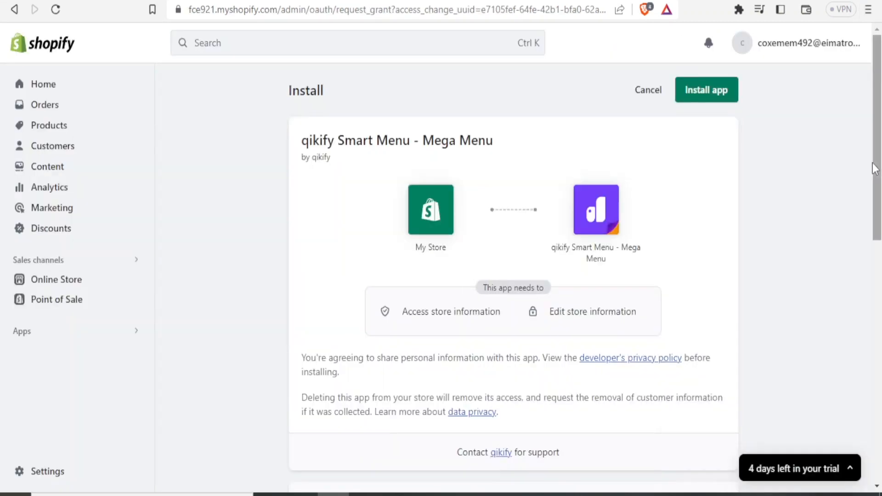
left_click_drag(876, 168, 865, 316)
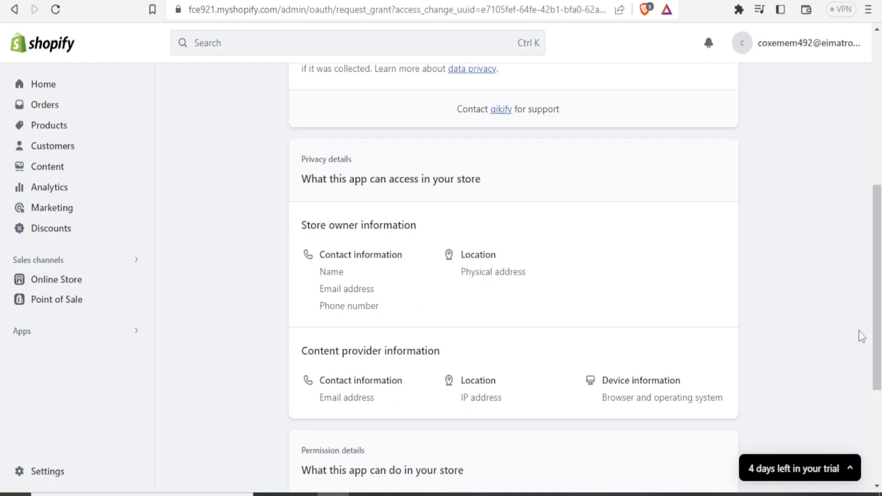
scroll(863, 334, "up", 8)
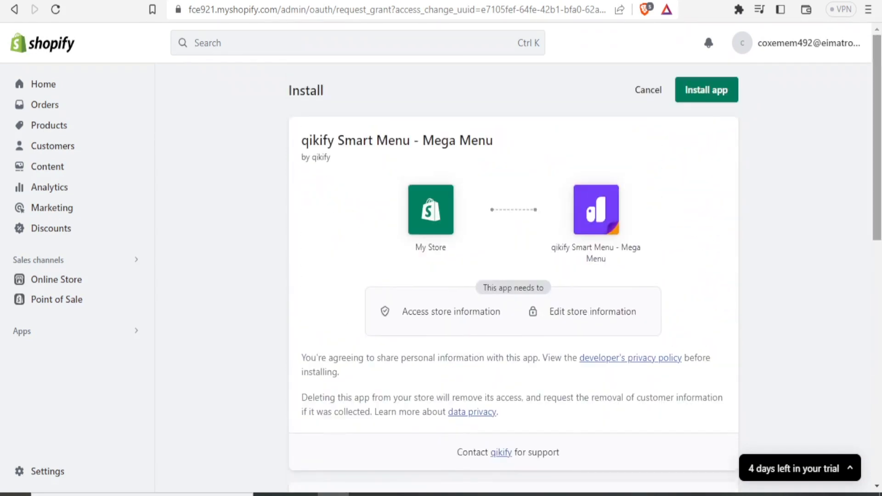
left_click(706, 92)
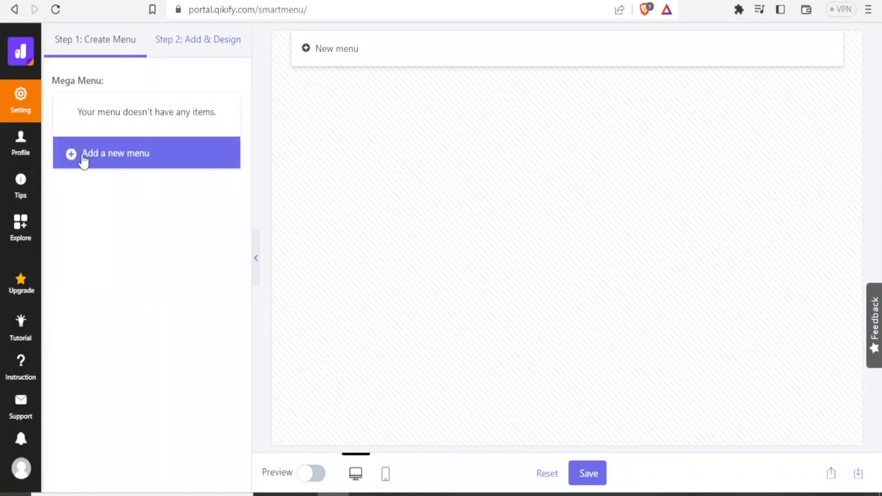
Add a new menu based on the Product 01 template from the Mega menu template category
left_click(321, 51)
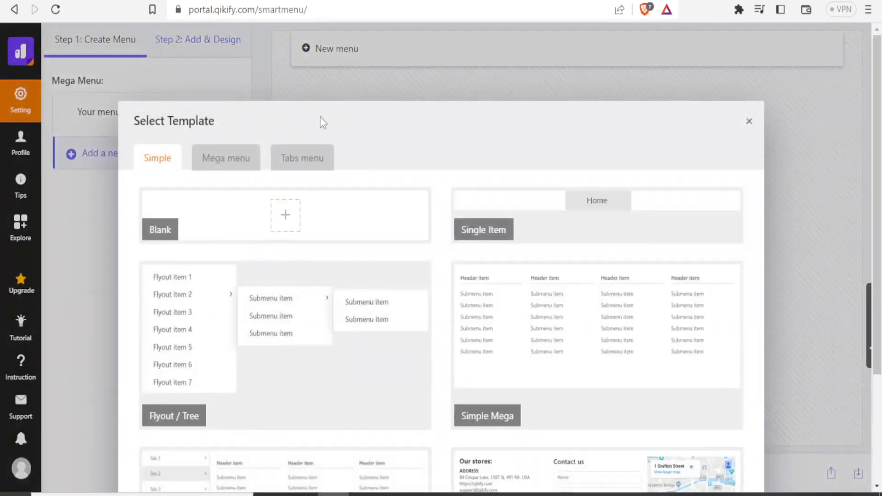
left_click(748, 122)
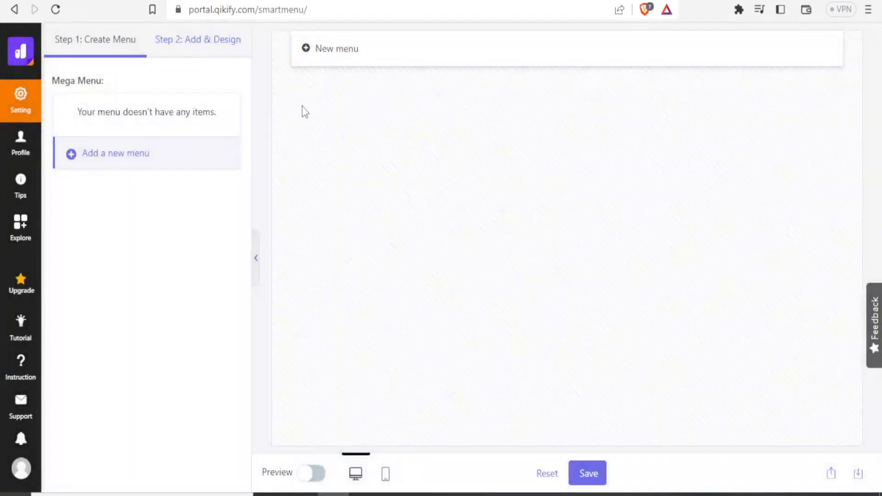
left_click(122, 156)
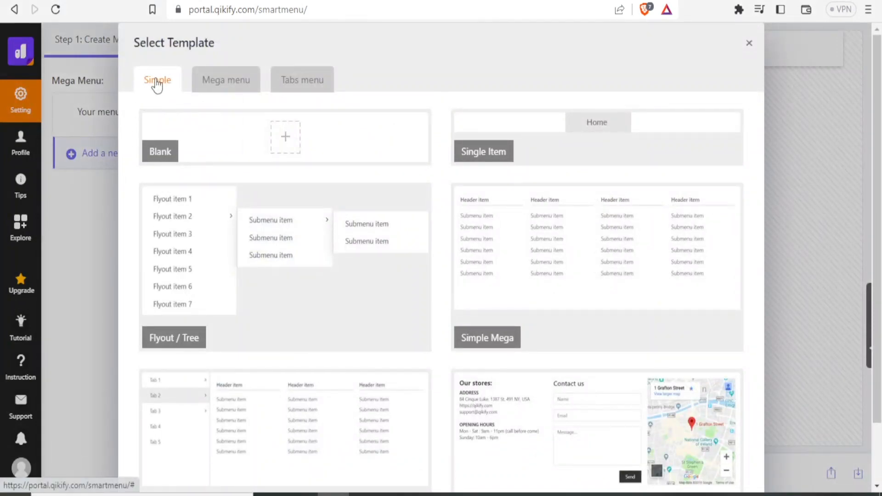
left_click(217, 85)
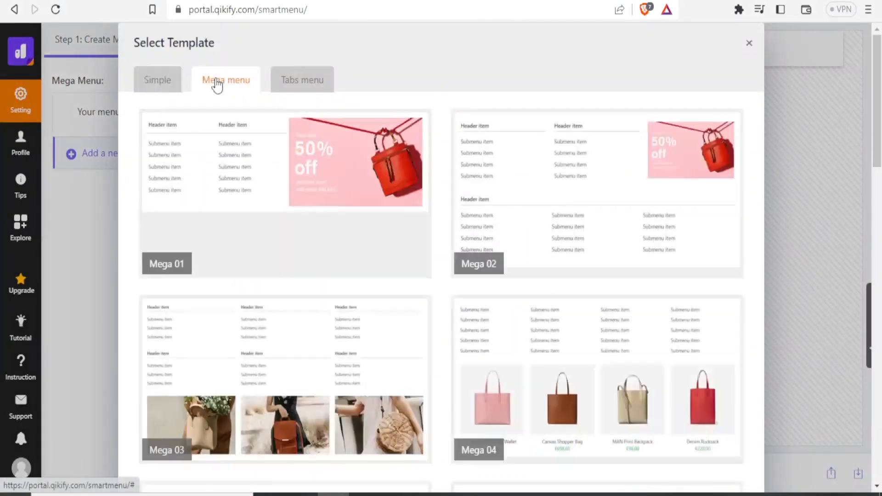
left_click(294, 85)
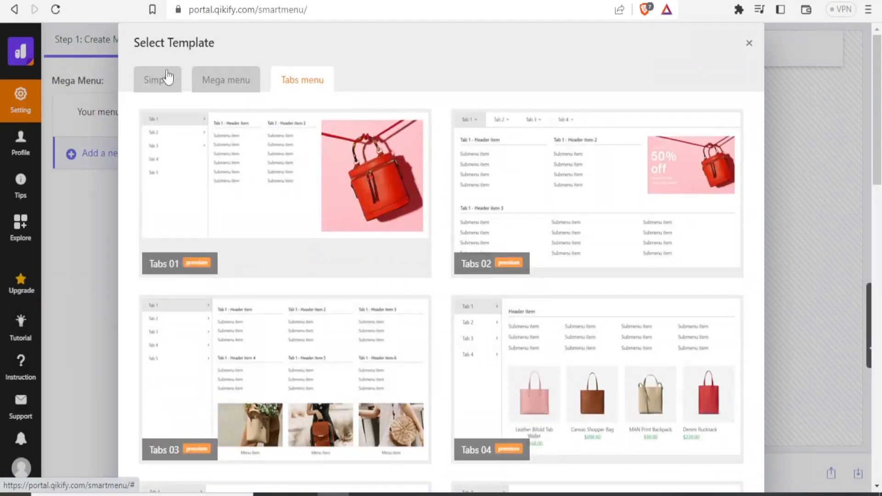
left_click(210, 86)
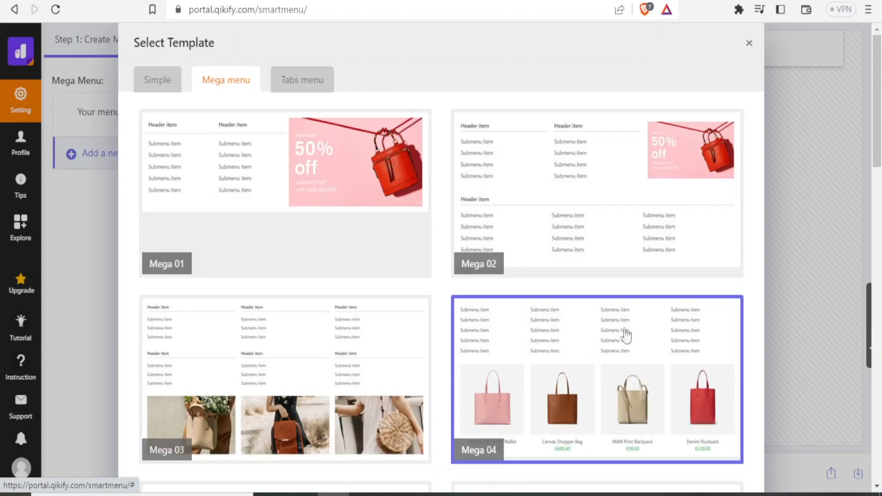
scroll(566, 285, "down", 5)
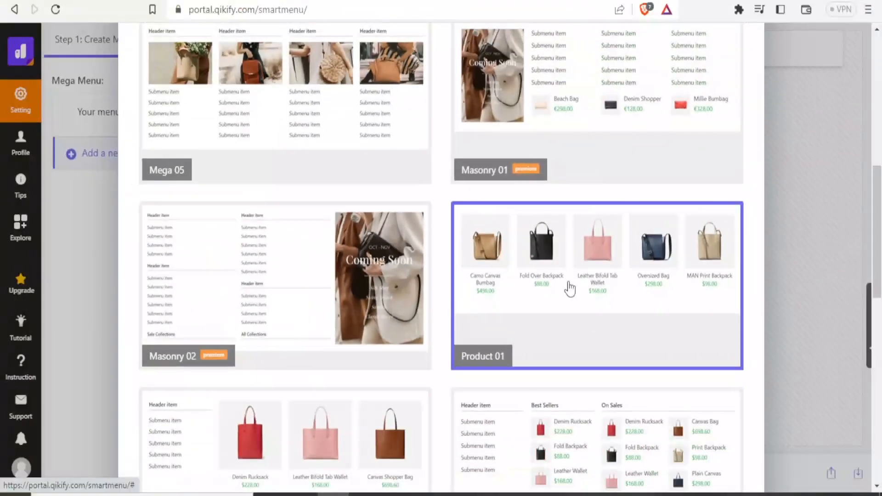
left_click(567, 285)
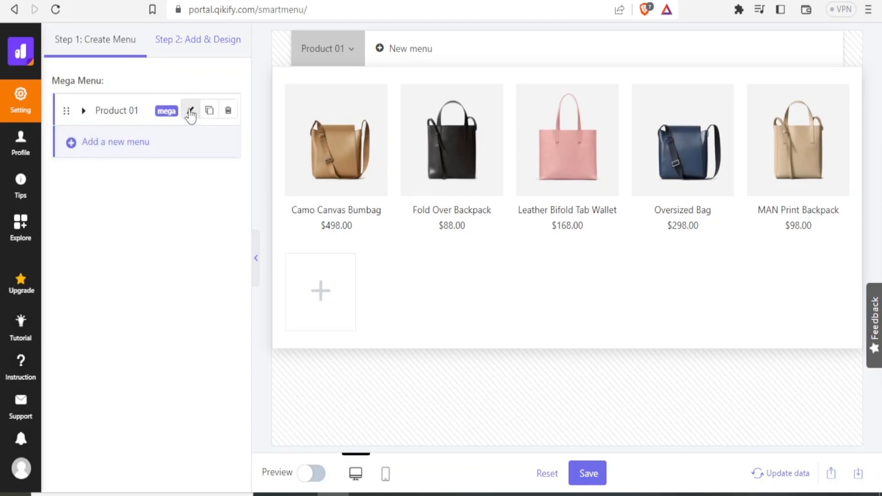
Change the title of the Product 01 menu to "New Stock"
left_click(191, 112)
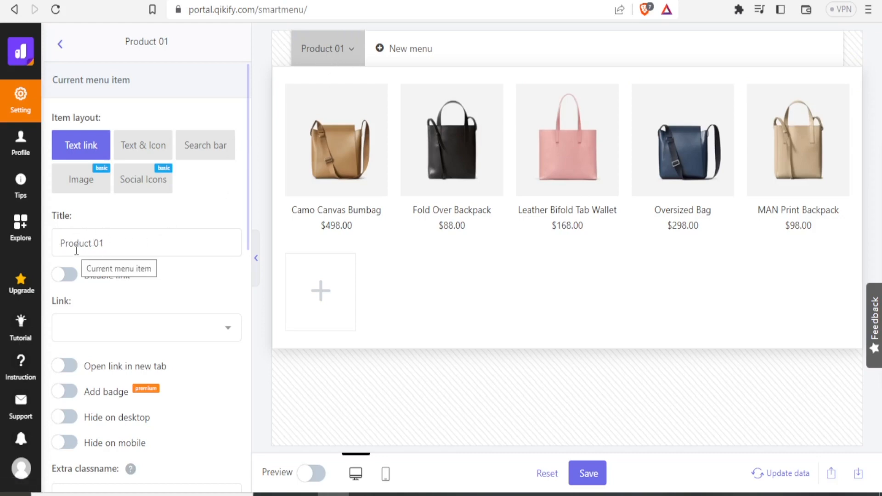
left_click(112, 242)
left_click_drag(112, 242, 49, 244)
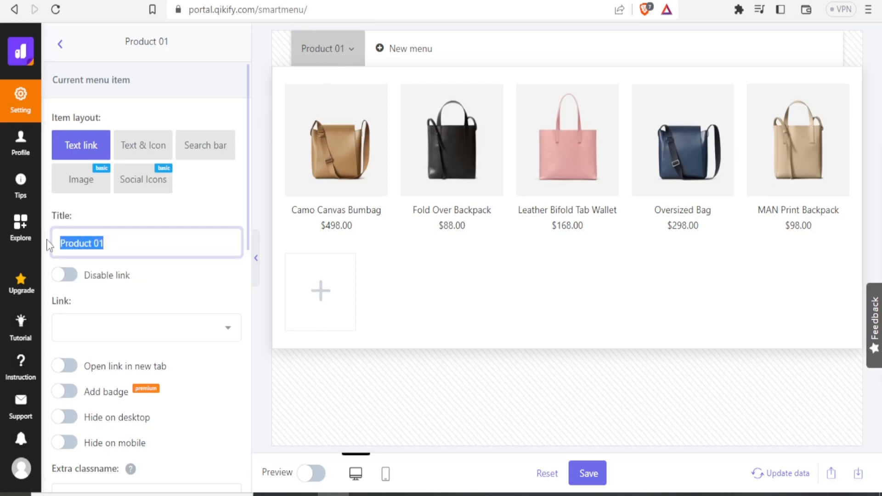
type("New P")
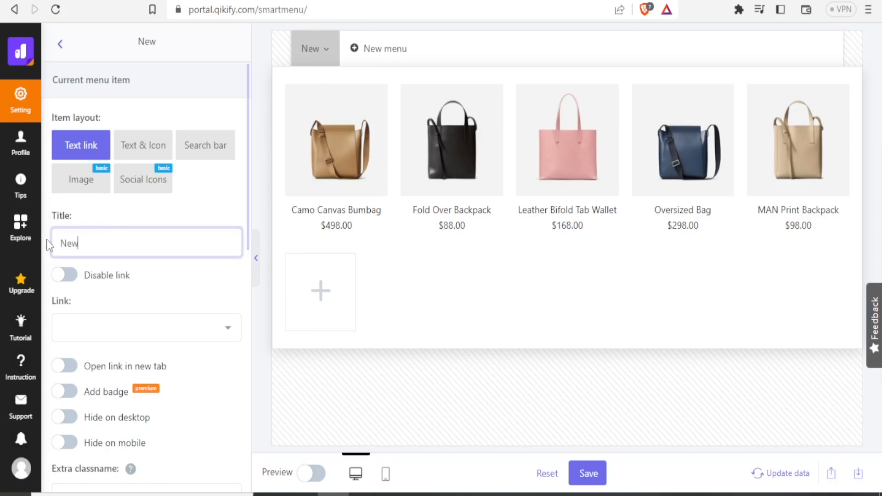
key("BackSpace")
type("Stock")
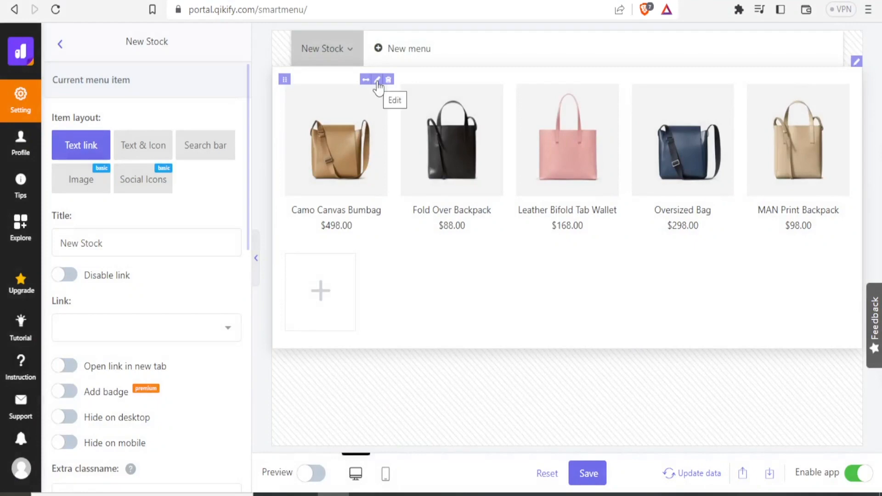
Replace the Camo Canvas Bumbag item in the New Stock menu with the store's Wedding rings product
left_click(377, 81)
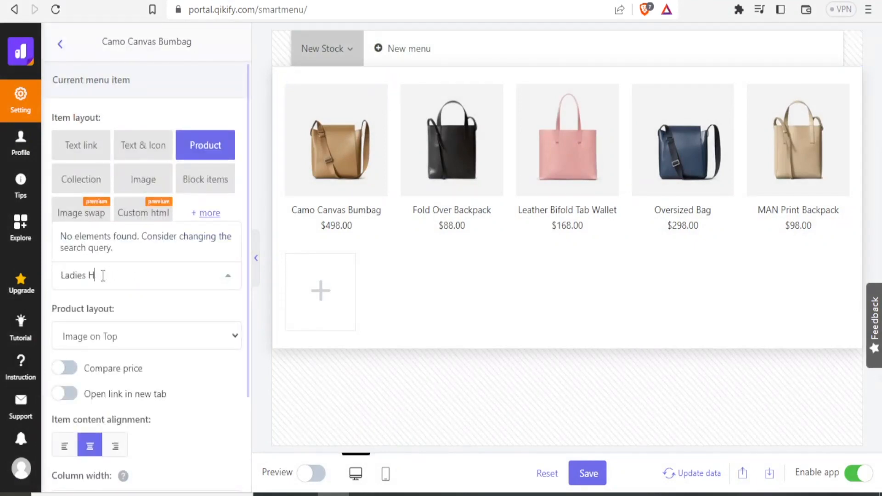
key("BackSpace")
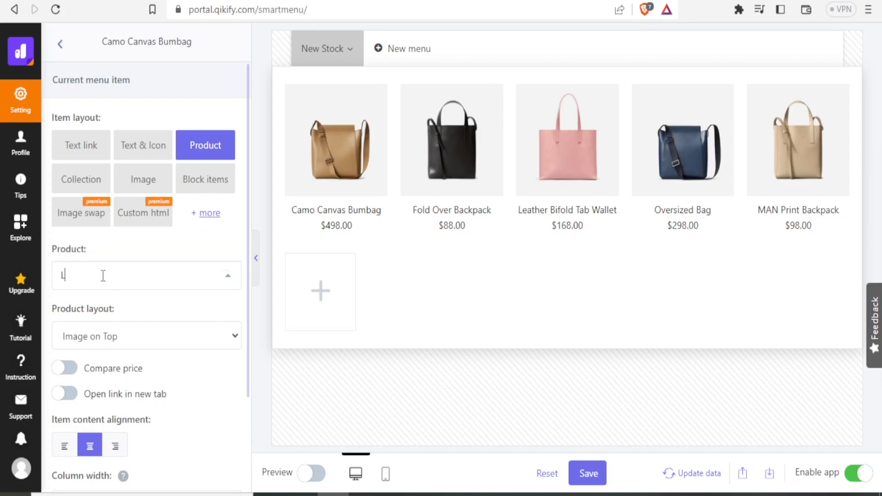
type("Rings")
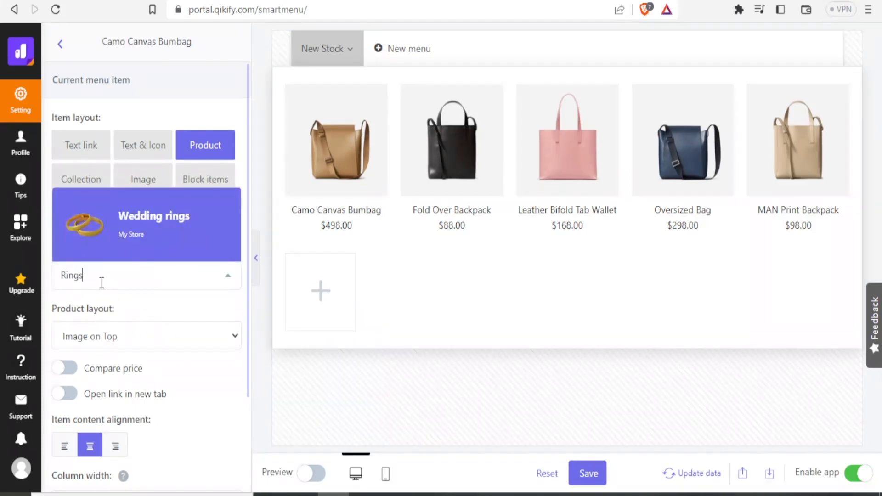
left_click(137, 227)
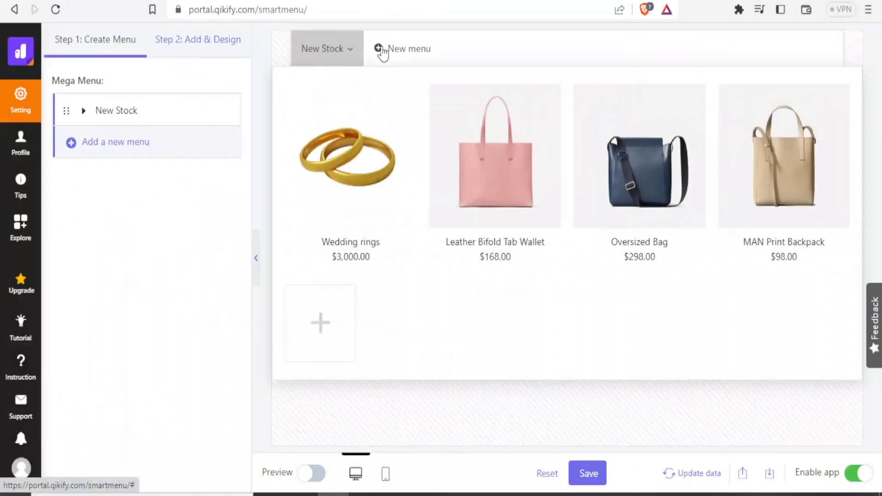
Browse the Mega menu and Tabs menu template categories, and add a new menu from the Simple category's Flyout / Tree template
left_click(382, 50)
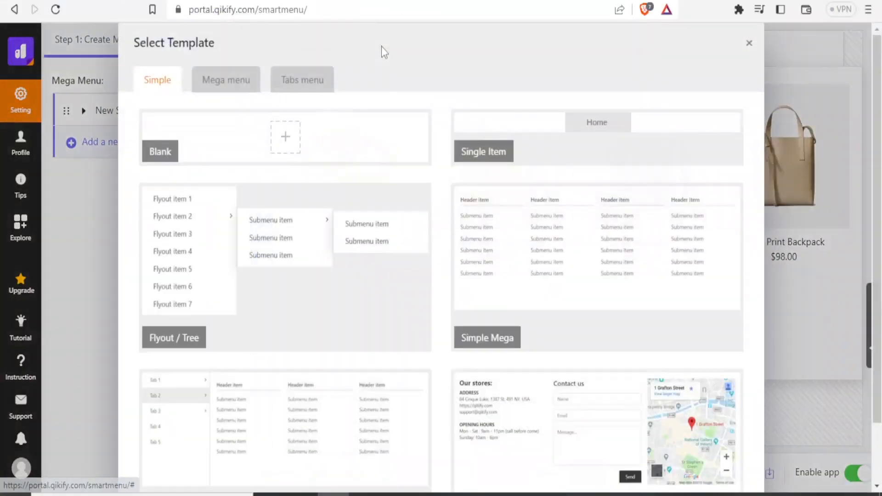
left_click(240, 81)
left_click(298, 80)
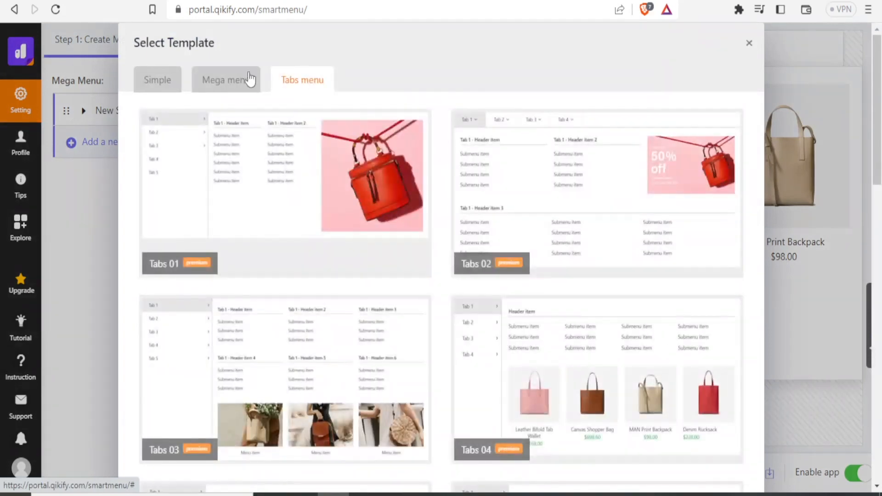
left_click(226, 89)
left_click(172, 89)
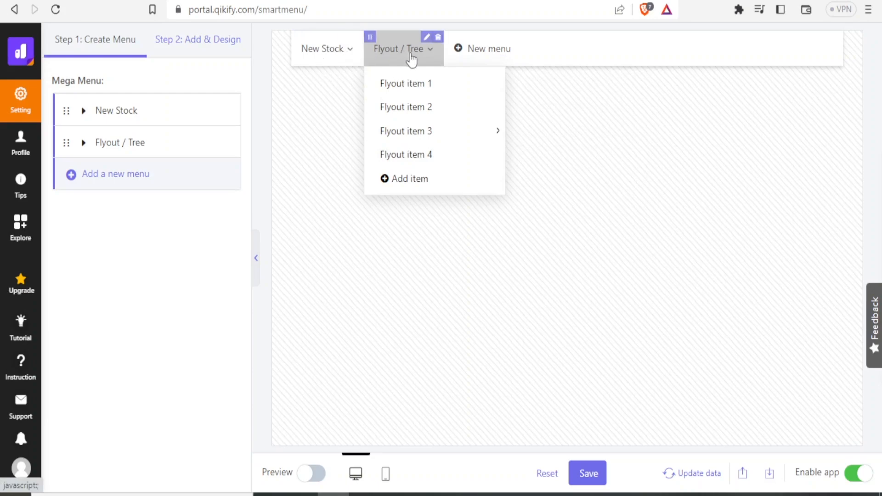
Retitle the Flyout / Tree menu as "Contact Us" and check which store link types it offers, without choosing one
left_click(426, 37)
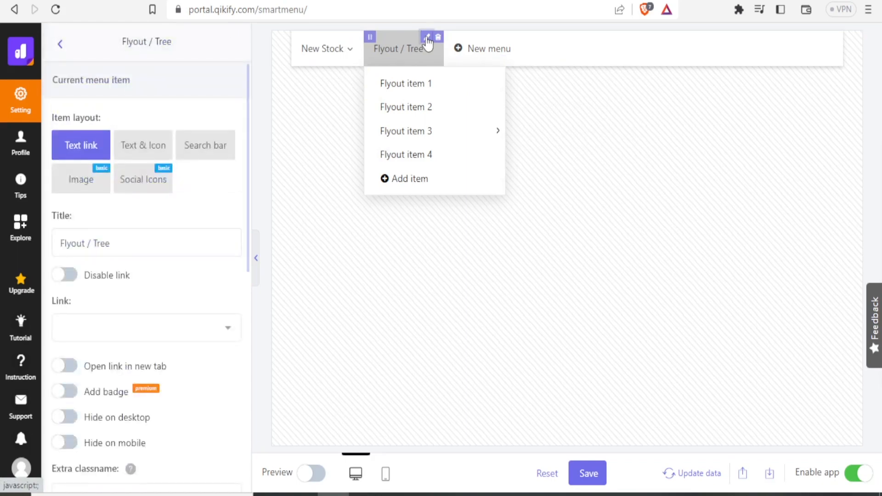
left_click(131, 240)
left_click_drag(131, 241, 62, 250)
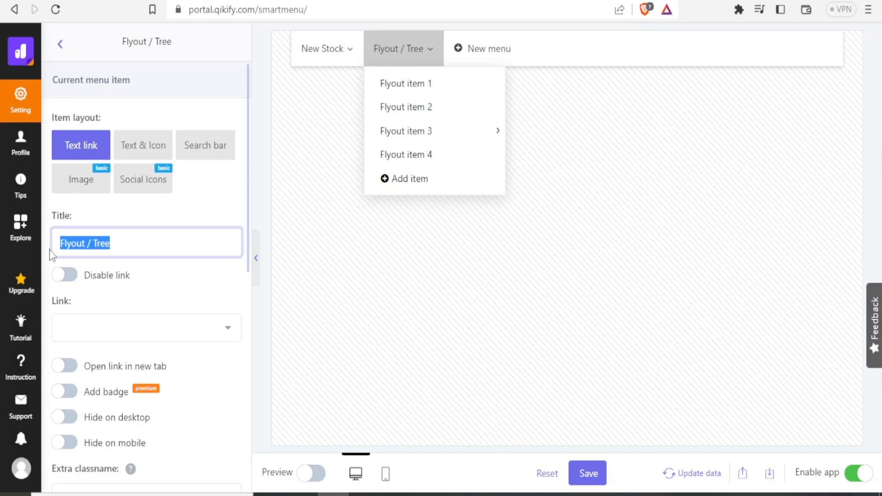
type("Contact Us")
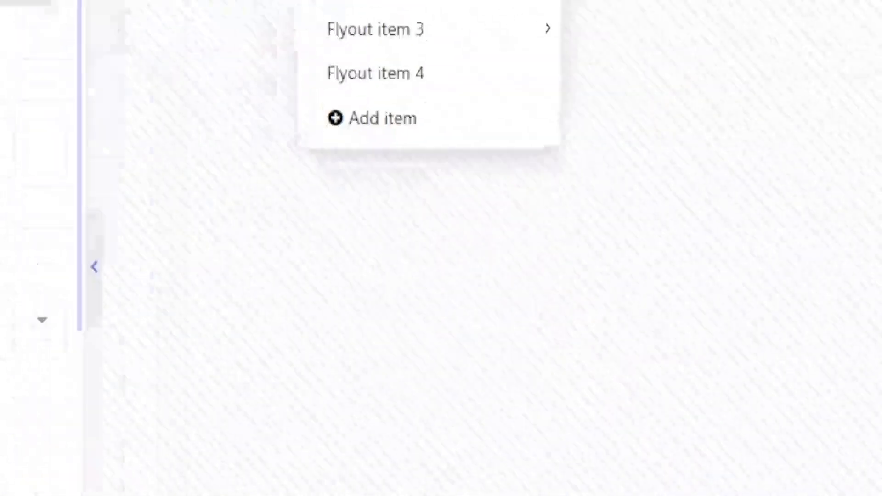
scroll(77, 238, "down", 1)
left_click(64, 290)
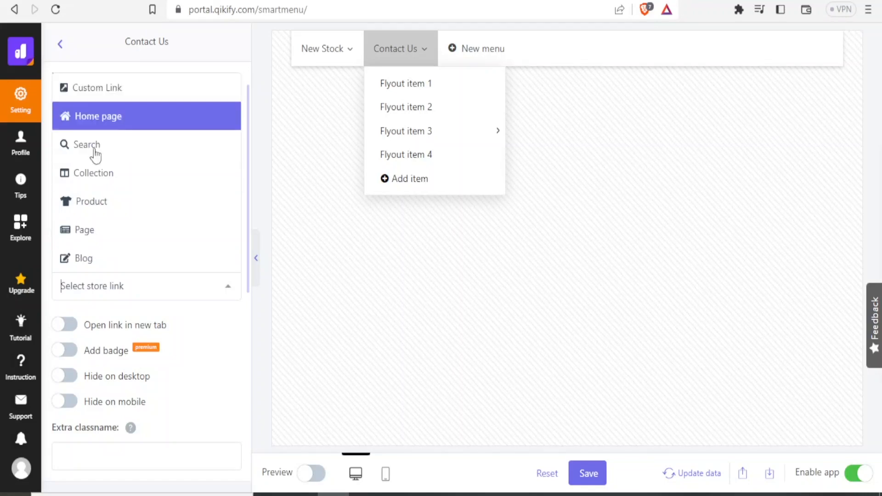
left_click(392, 271)
Rename Flyout item 1 in the Contact Us menu to "Telephone" and look over its remaining settings
mouse_move(427, 83)
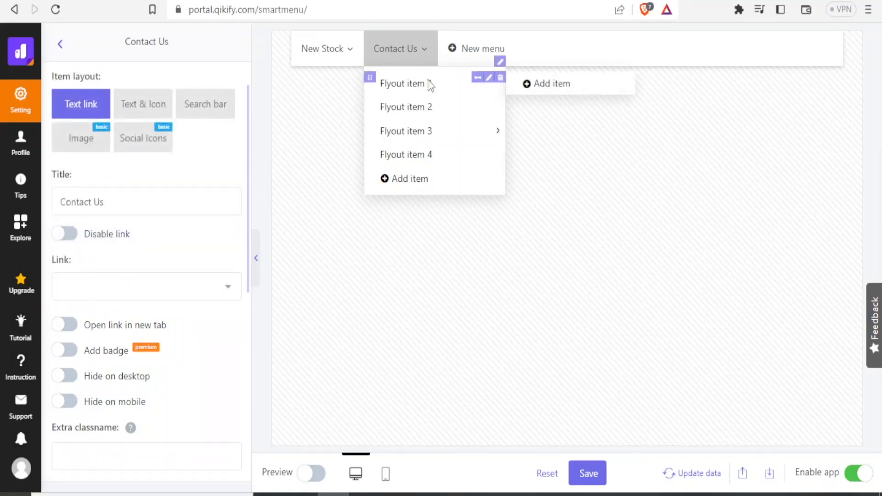
left_click(489, 78)
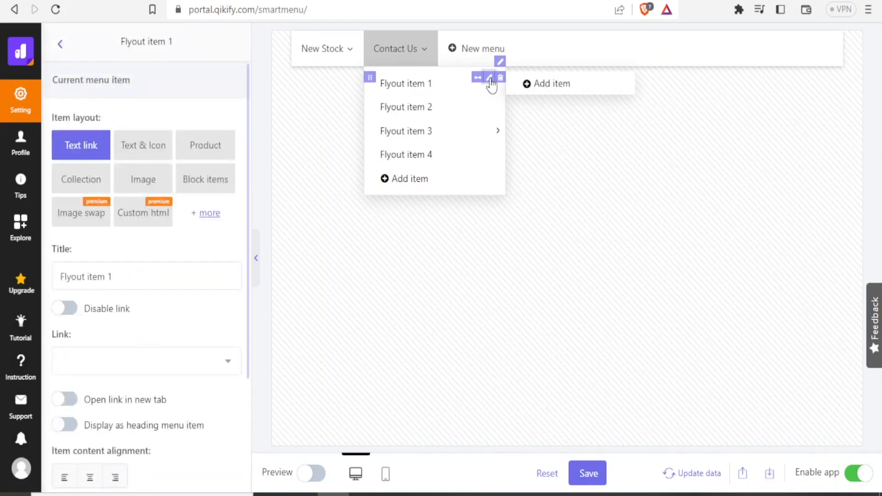
triple_click(86, 280)
type("Tel")
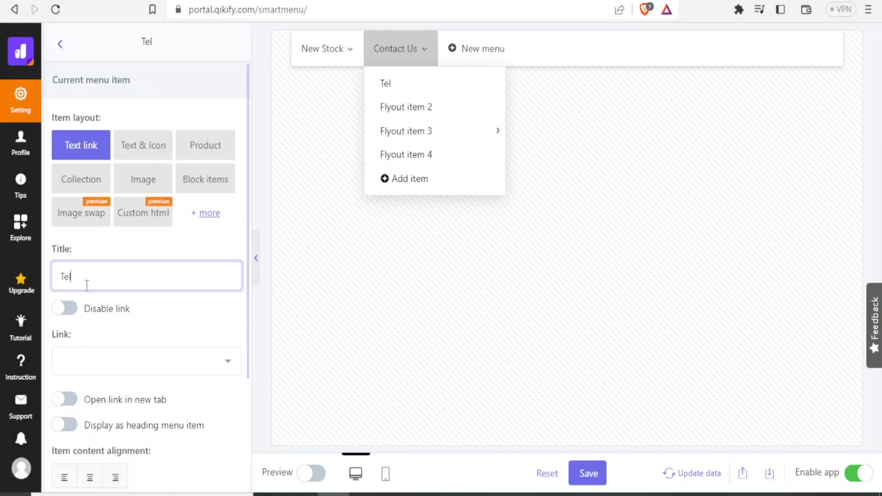
type("ephone")
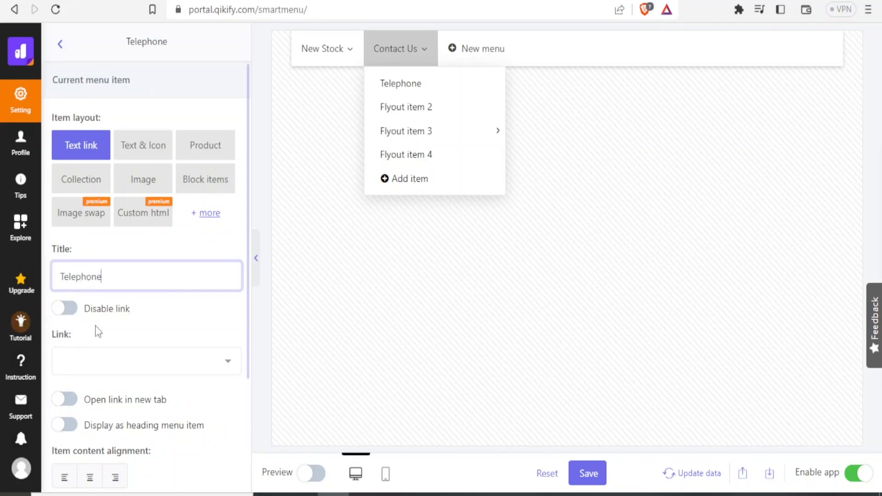
left_click_drag(252, 257, 251, 348)
scroll(103, 305, "up", 3)
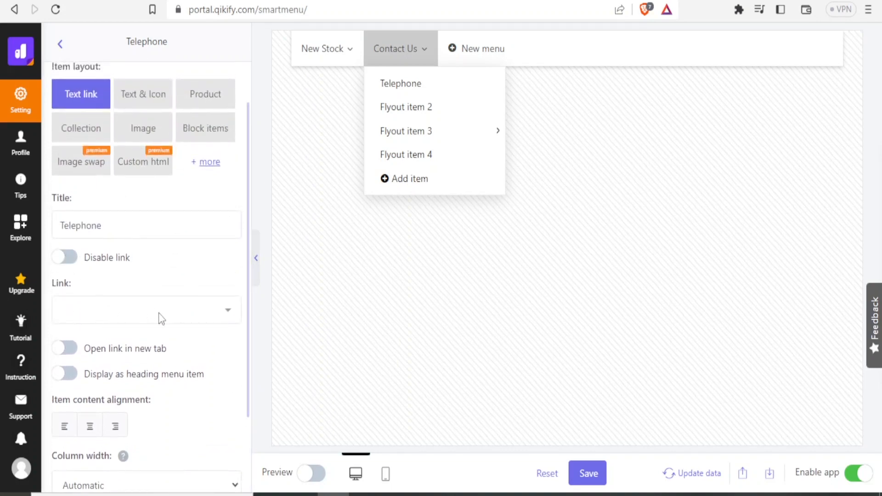
Rename Flyout item 2 in the Contact Us menu to "Whatsaap"
mouse_move(417, 114)
left_click(489, 101)
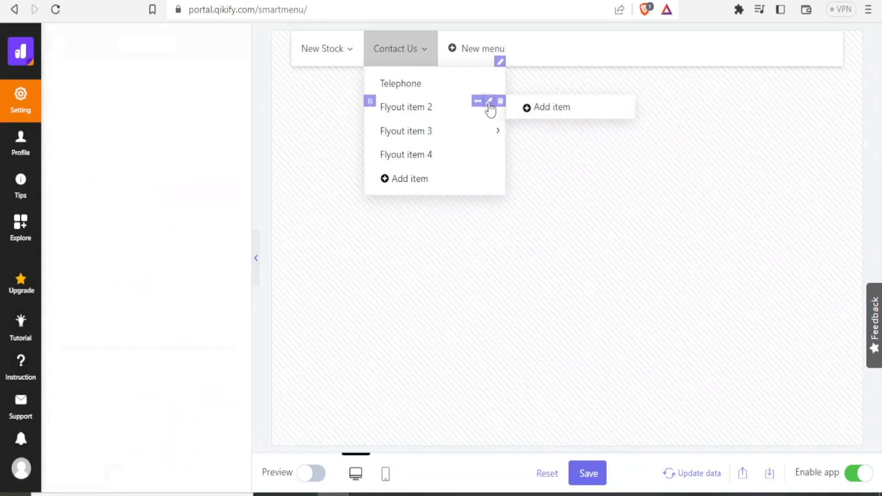
left_click(126, 271)
key("ctrl+a")
type("Wg")
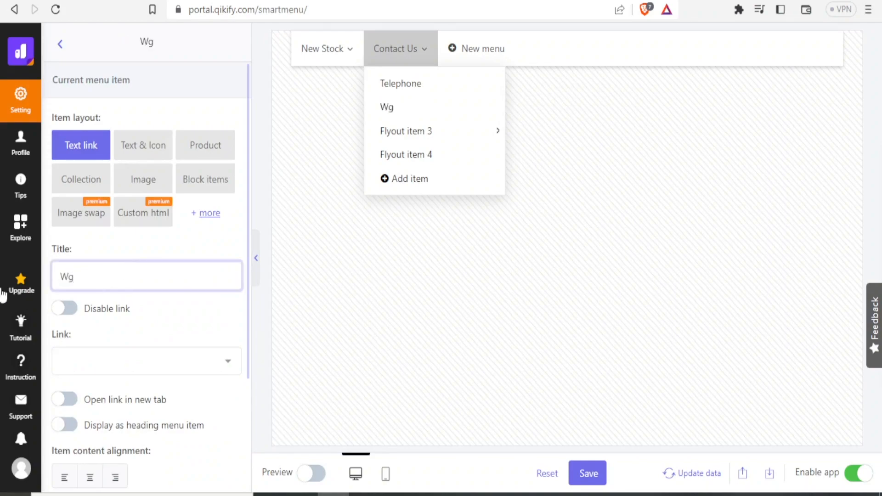
key("BackSpace")
type("hatsaap")
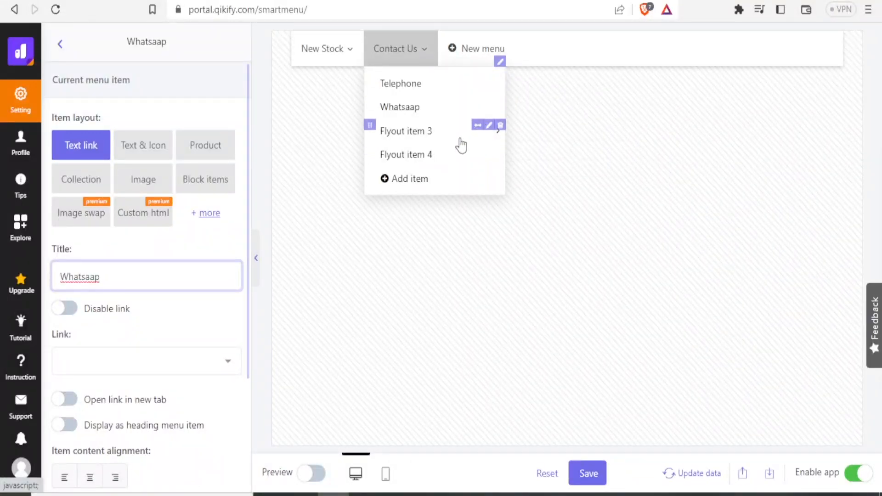
Rename Flyout item 3 in the Contact Us menu to "Skype"
mouse_move(456, 143)
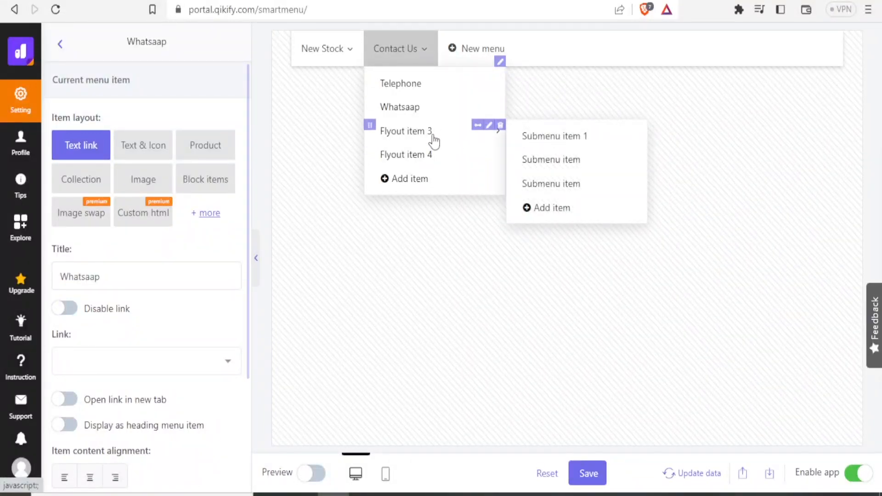
left_click(489, 125)
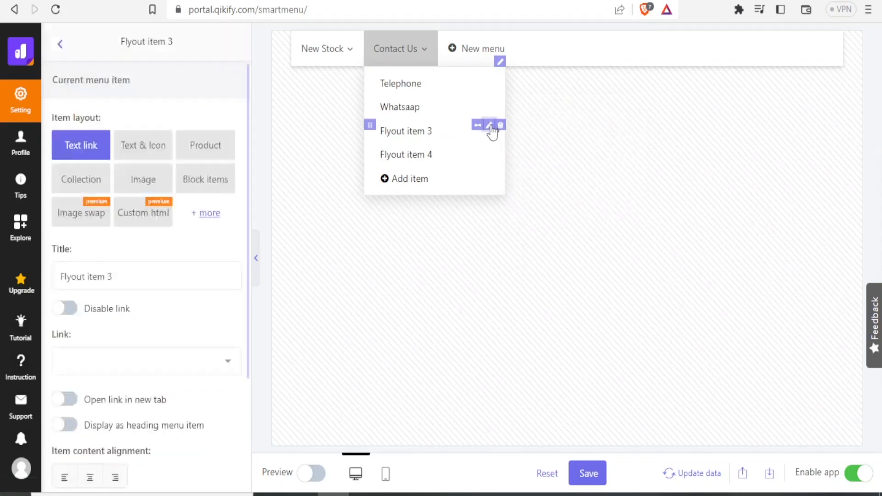
triple_click(123, 276)
type("Skype")
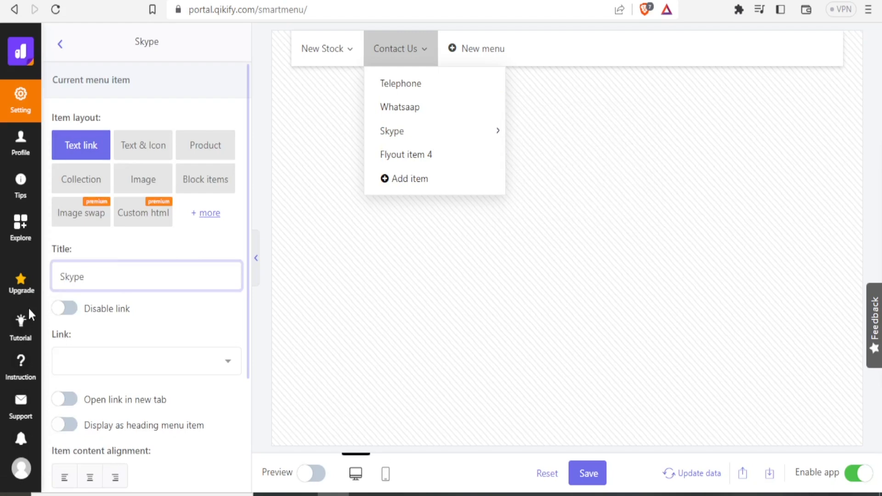
left_click(444, 213)
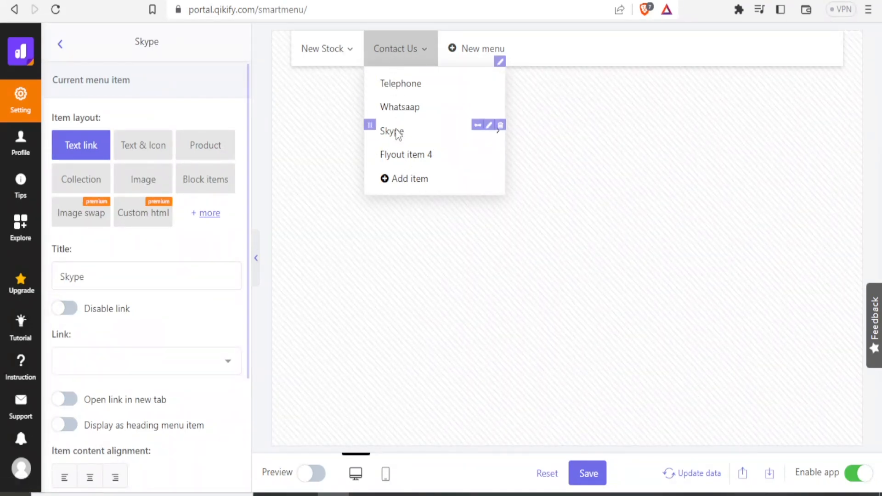
Rename Submenu item 1 under Skype to "Main Office"
left_click(427, 138)
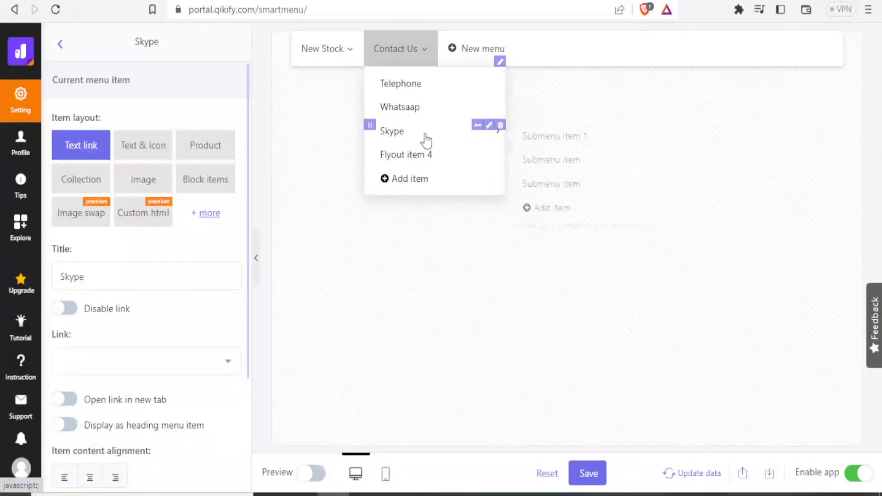
mouse_move(539, 142)
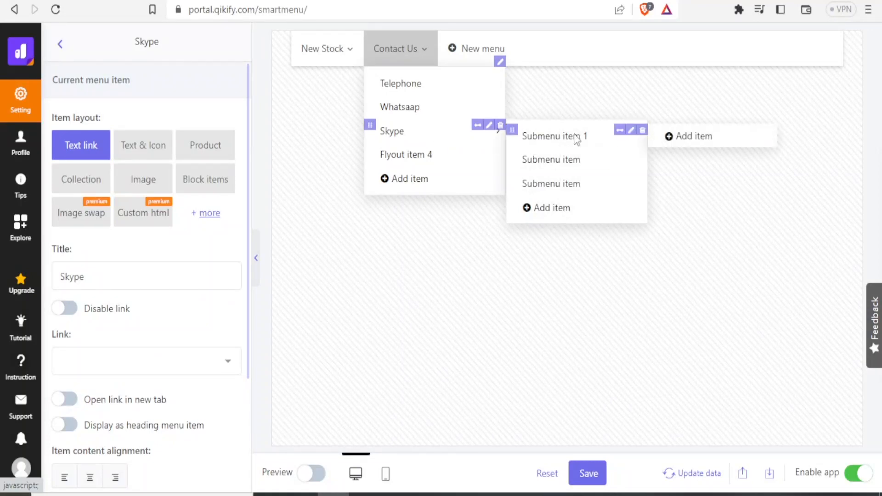
left_click(632, 131)
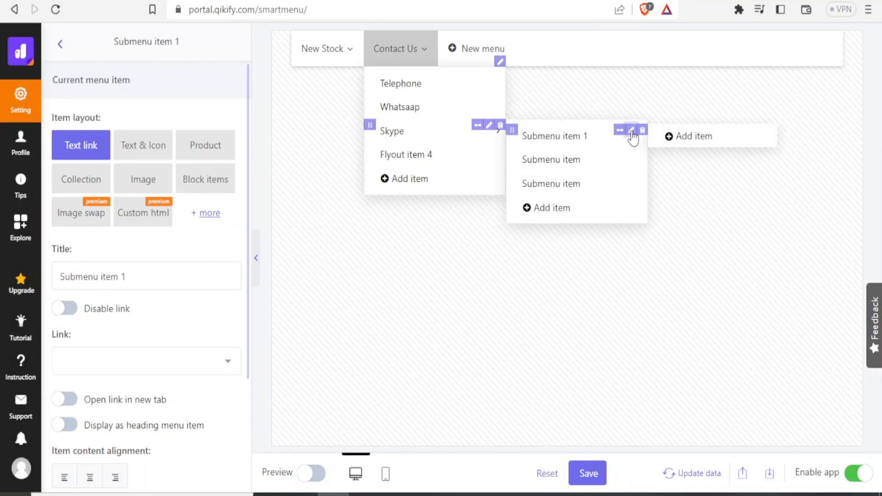
triple_click(172, 278)
type("Main Office")
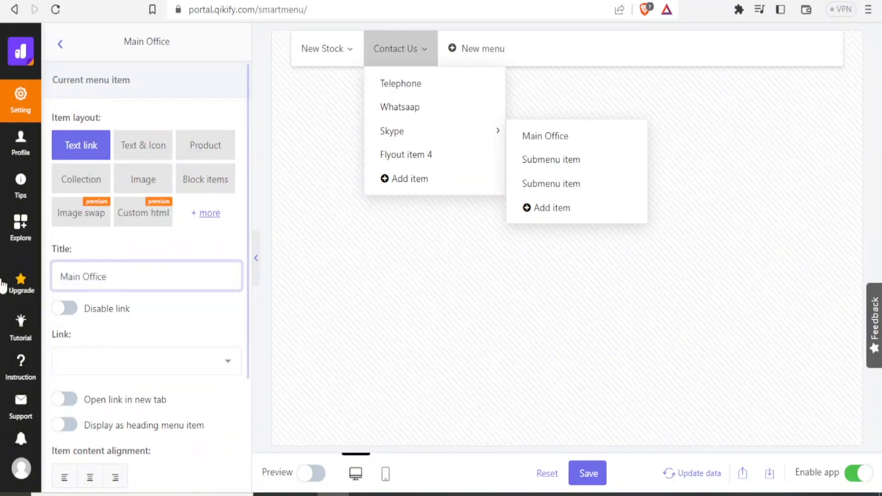
Rename the second submenu item under Skype, directly below Main Office, to "Sales"
mouse_move(564, 161)
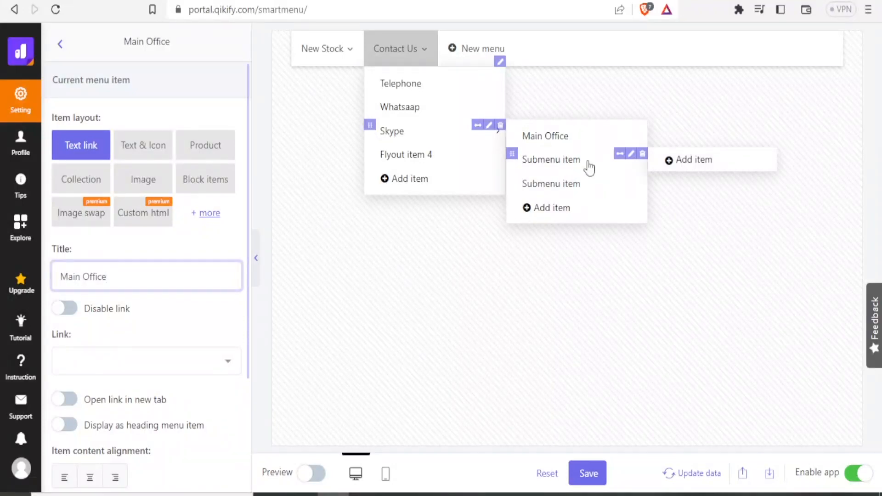
left_click(631, 154)
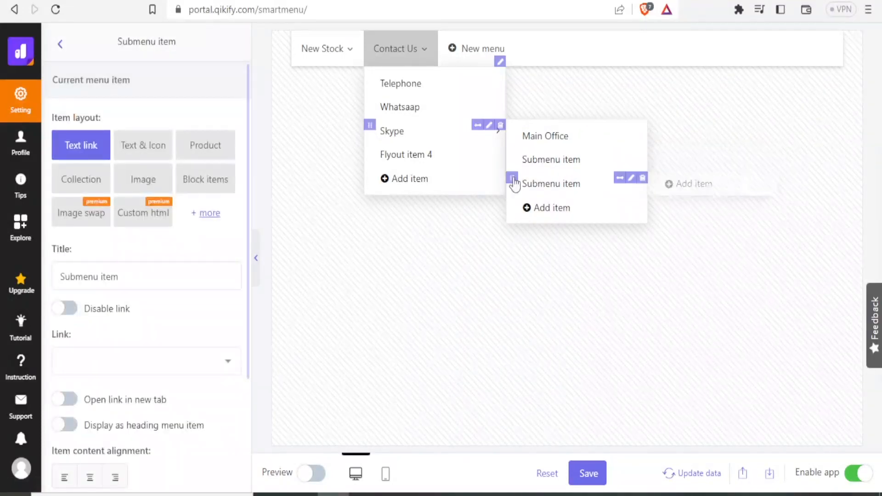
mouse_move(570, 166)
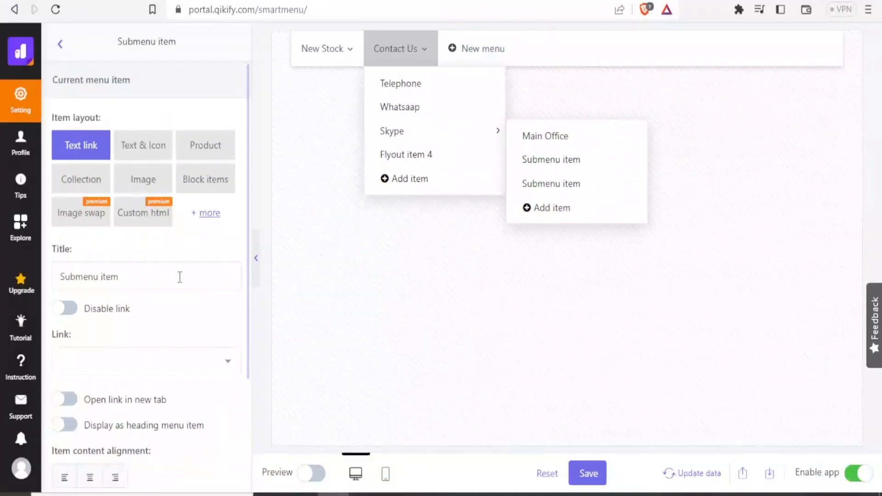
left_click(180, 277)
key("ctrl+a")
type("Sales")
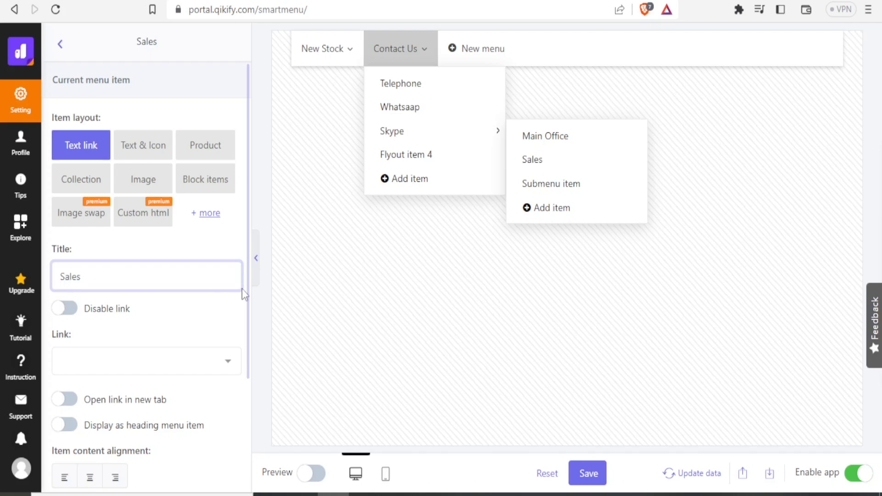
Rename the third submenu item under Skype, directly below Sales, to "Complains and orders"
mouse_move(557, 181)
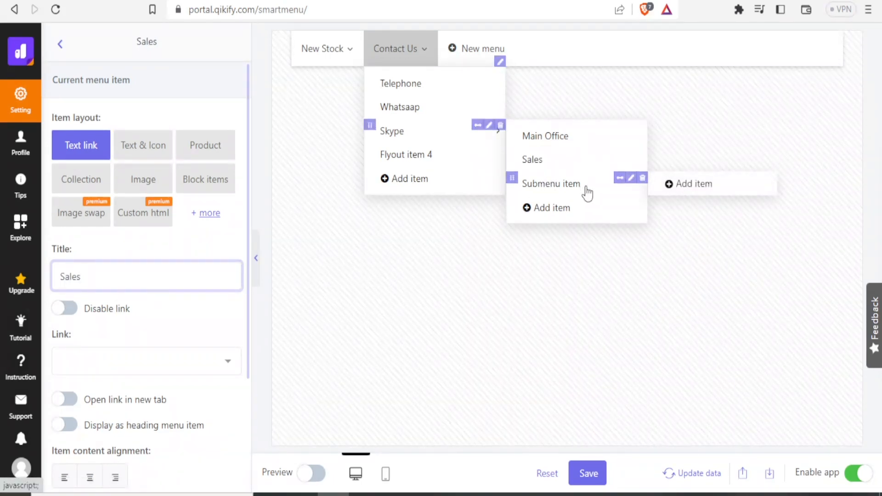
left_click(631, 180)
type("Compla")
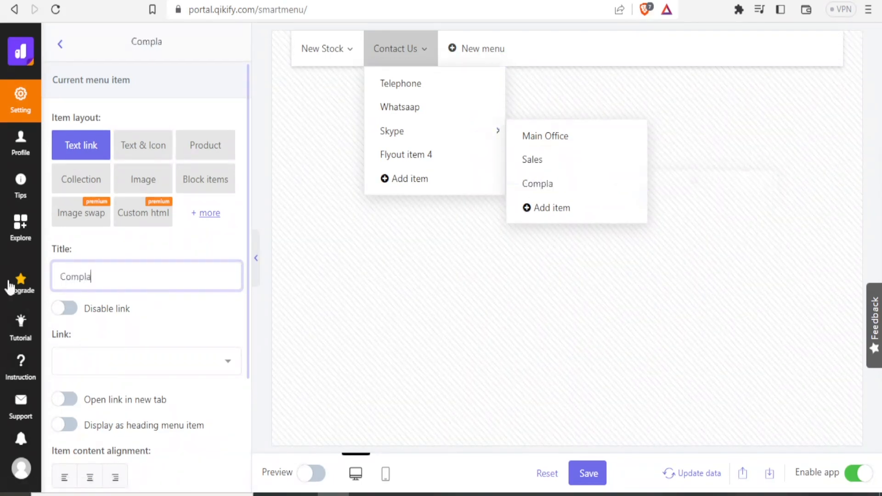
type("ins and ")
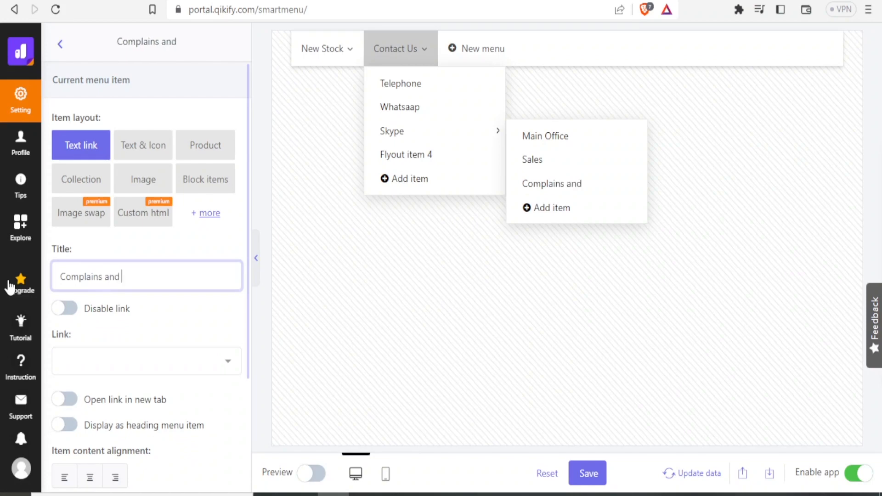
type("orders")
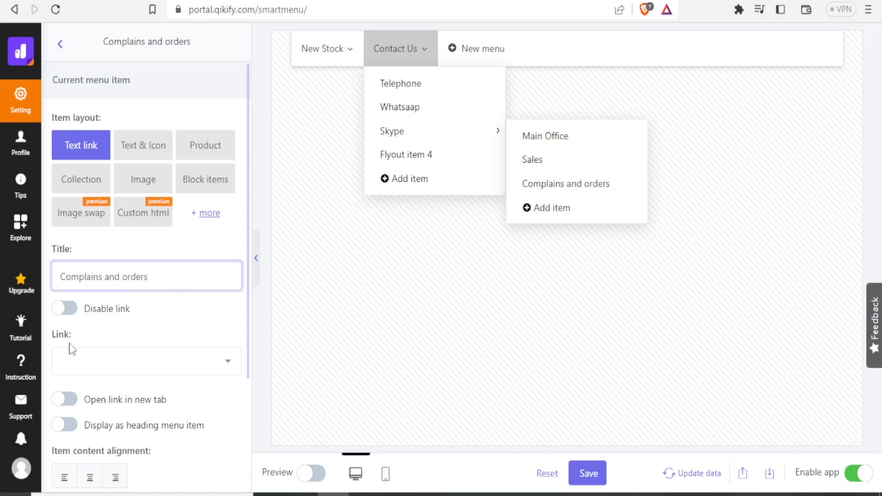
left_click(466, 336)
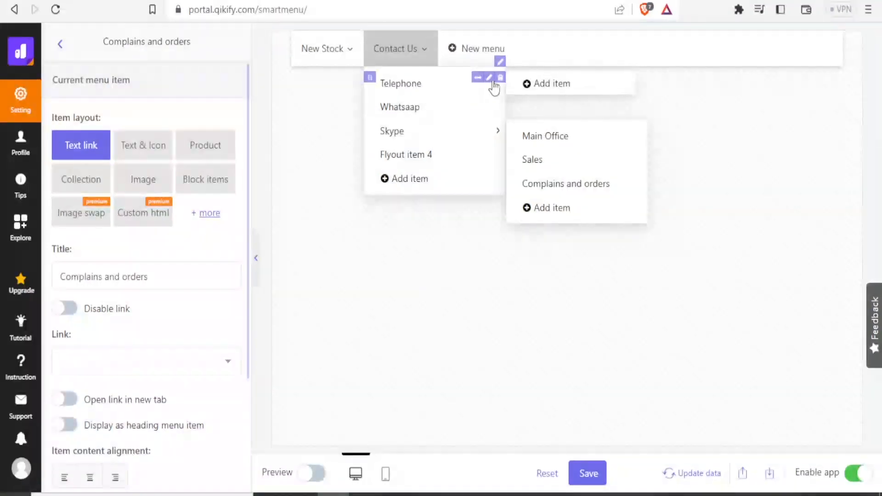
Add two submenu items under Telephone in the Contact Us flyout menu
left_click(536, 84)
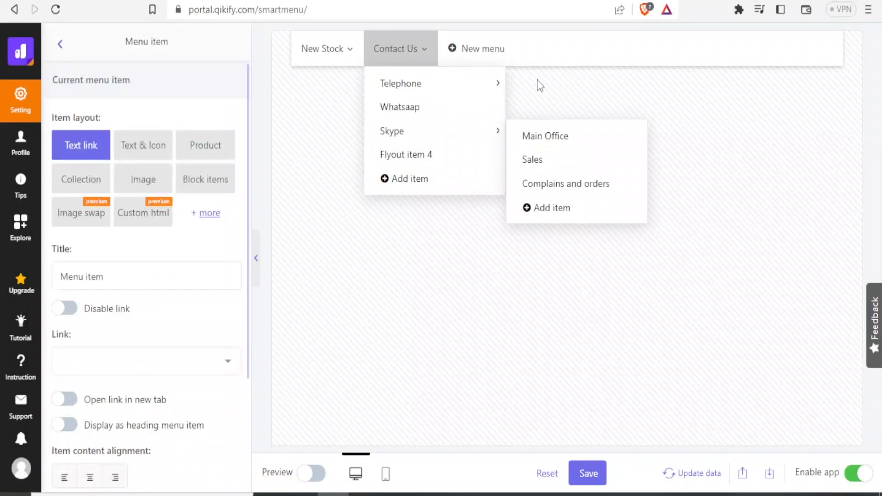
mouse_move(499, 89)
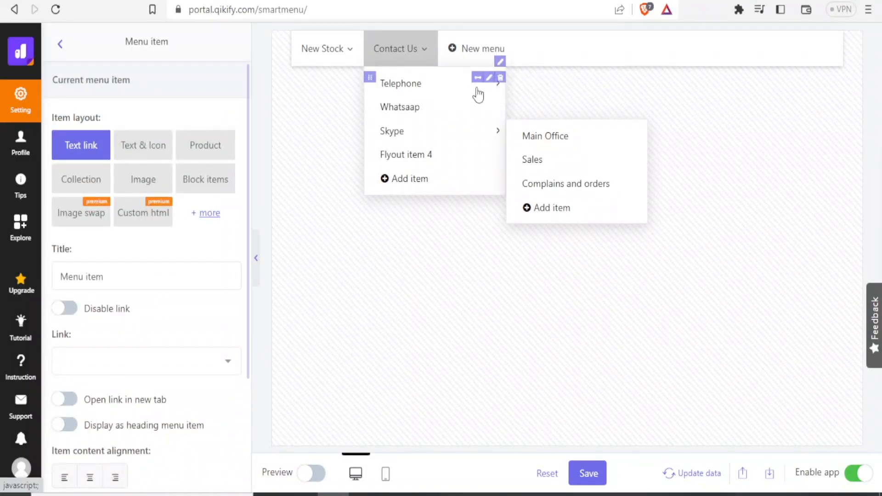
mouse_move(525, 96)
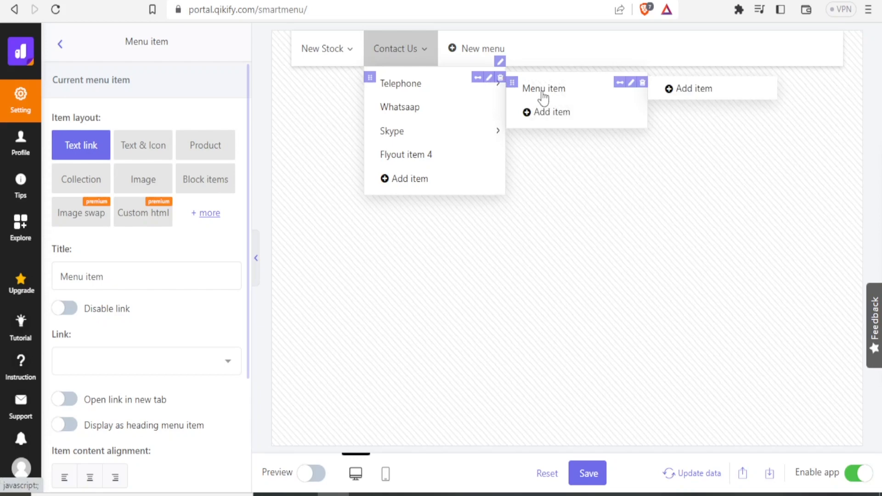
left_click(546, 114)
Rename the first submenu item under Telephone to "Landline"
mouse_move(563, 94)
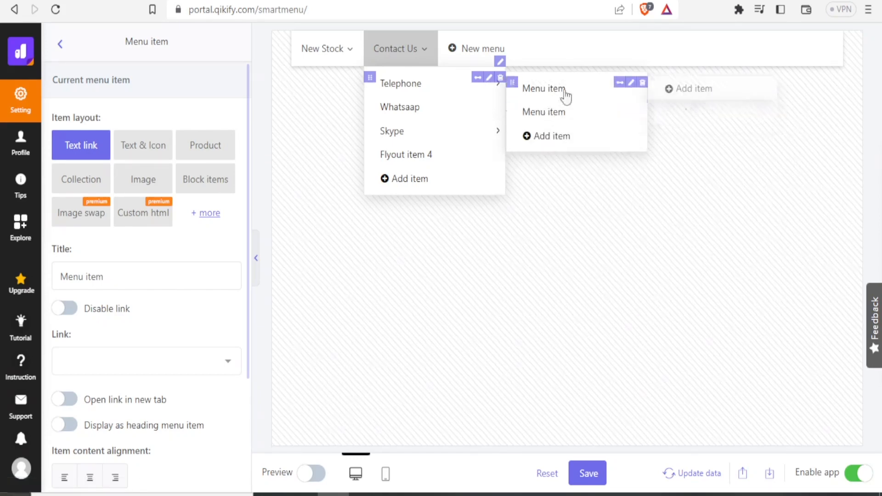
left_click(121, 277)
left_click_drag(118, 276, 57, 281)
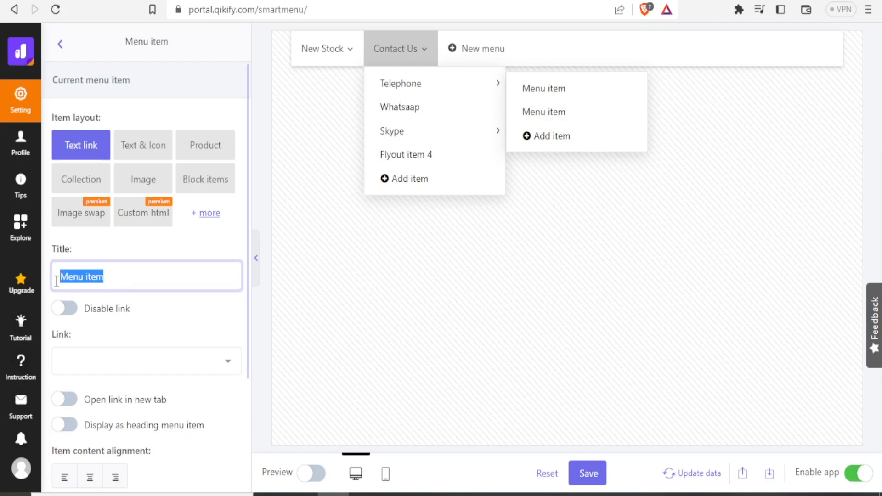
type("Landline")
Change the title of the Landline submenu item under Telephone to "Mobile" and save the menu
mouse_move(554, 115)
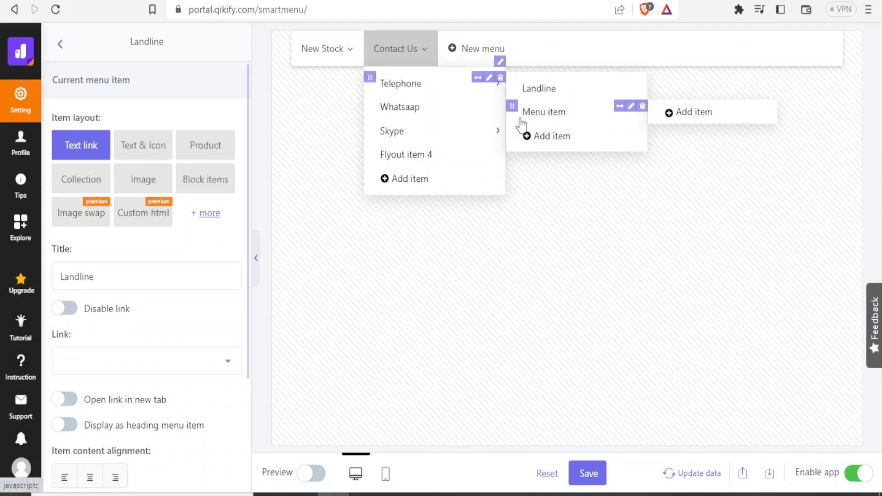
left_click_drag(107, 277, 38, 284)
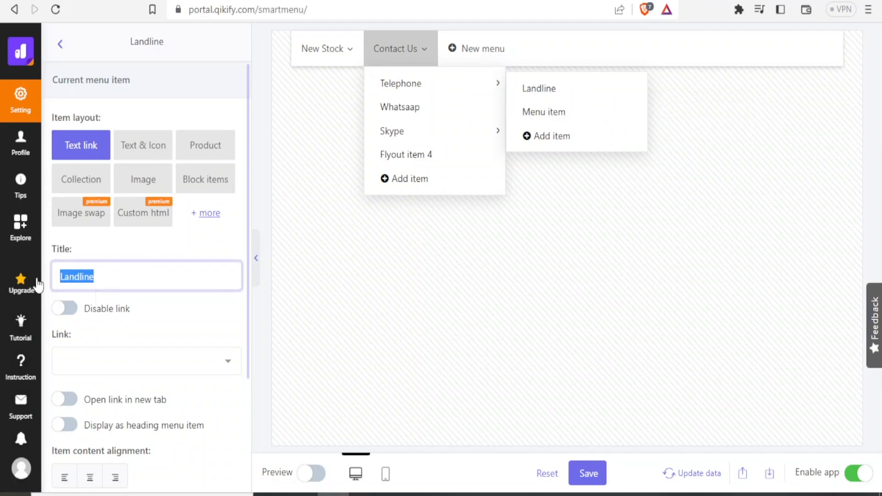
type("Mobile")
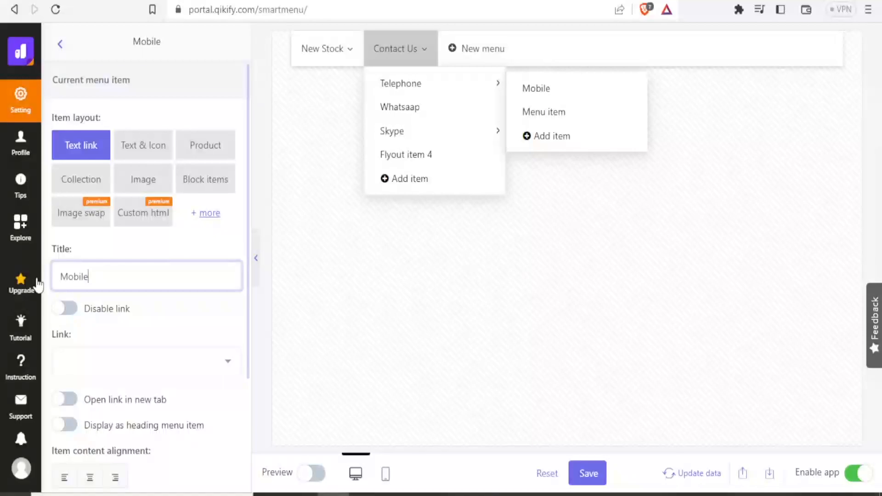
left_click(618, 212)
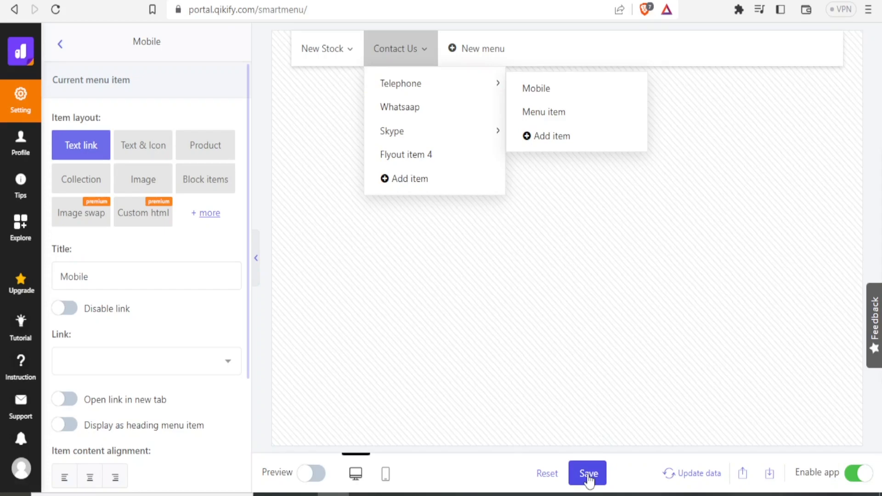
left_click(588, 480)
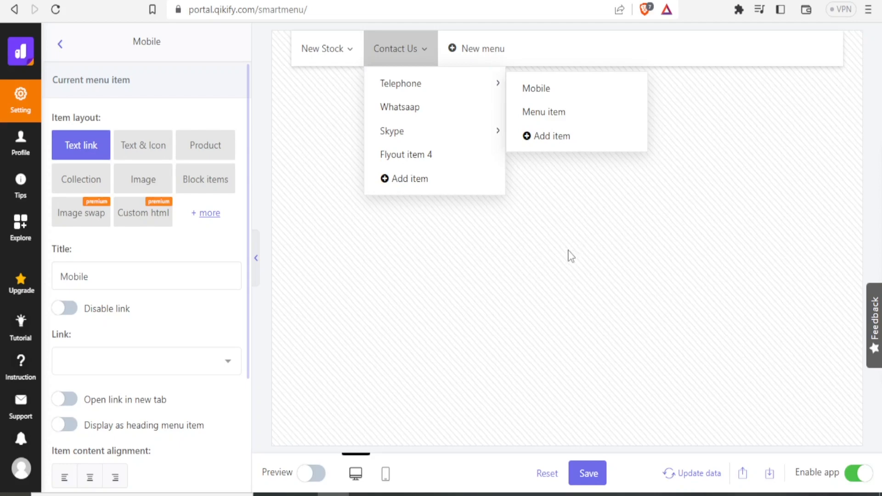
left_click(594, 471)
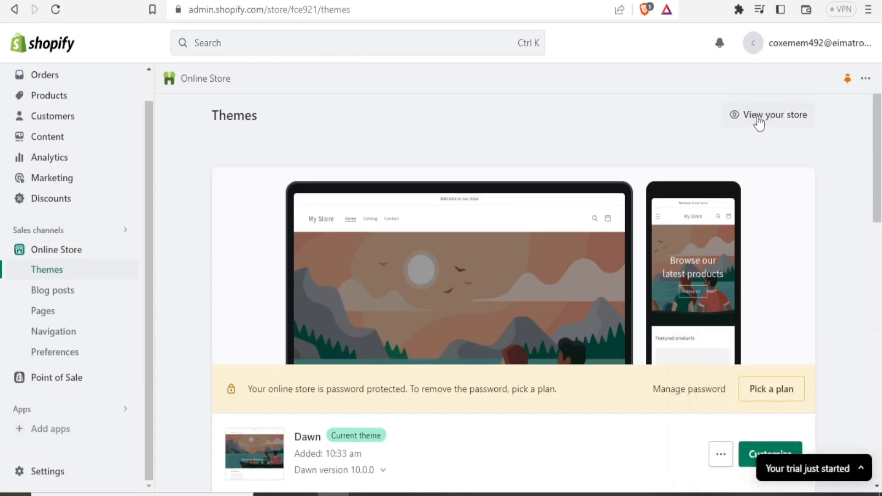
View the online store and examine its New Stock product menu and the Contact Us flyout with the Telephone and Skype entries
left_click(761, 120)
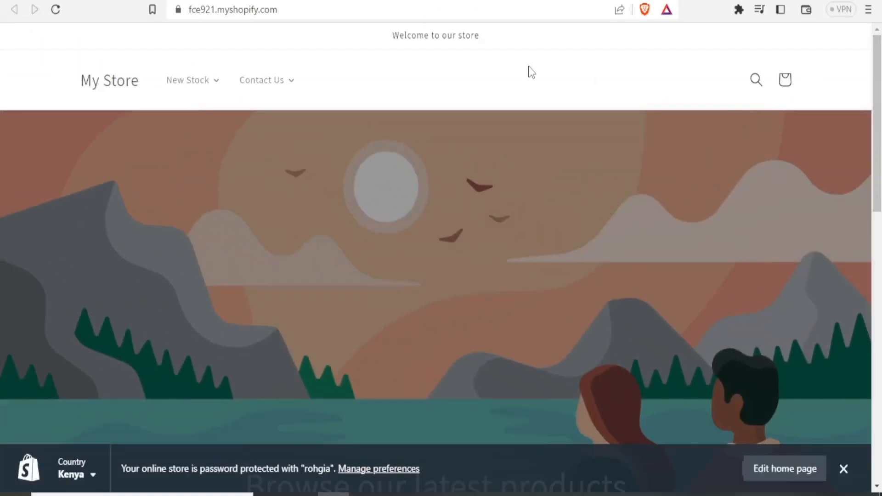
mouse_move(205, 94)
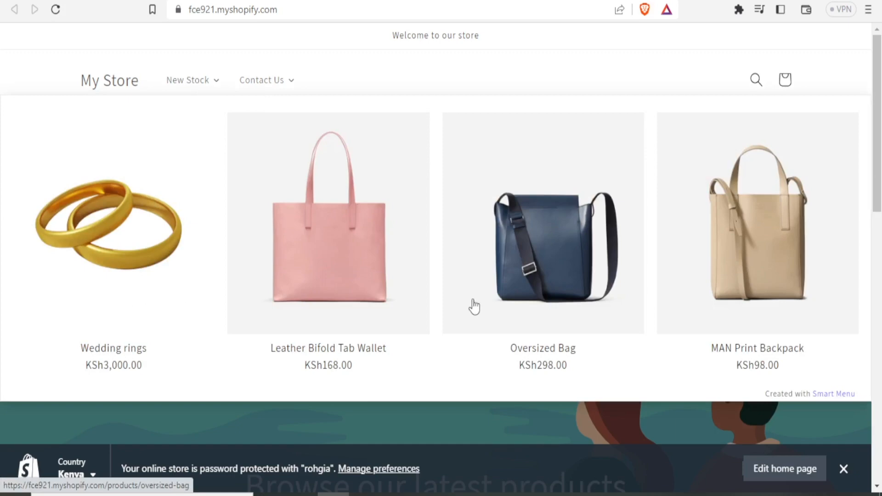
mouse_move(255, 84)
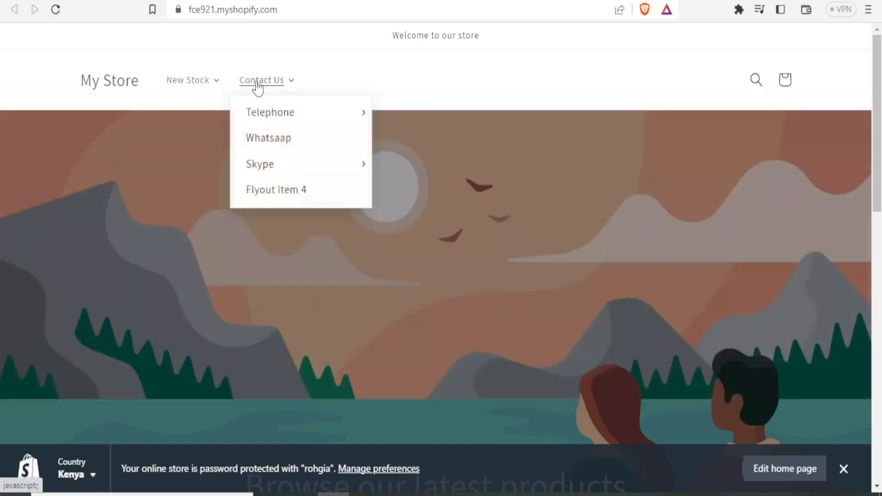
mouse_move(259, 113)
mouse_move(256, 169)
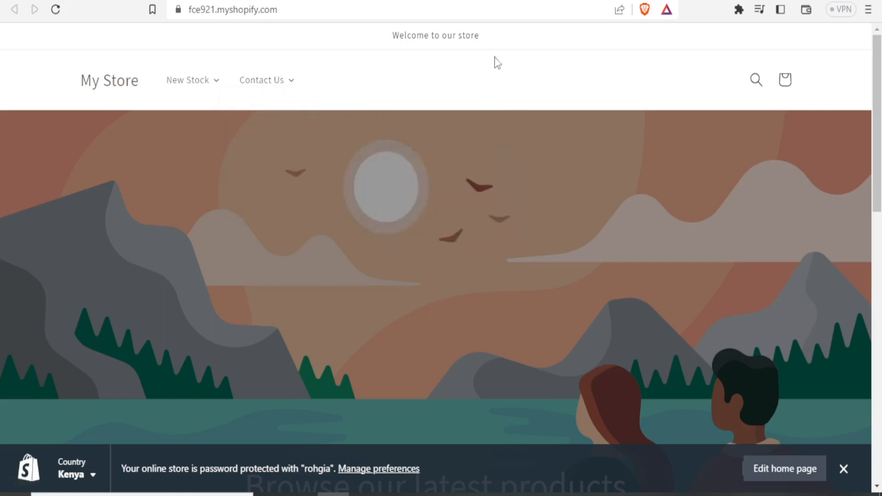
left_click_drag(876, 122, 874, 95)
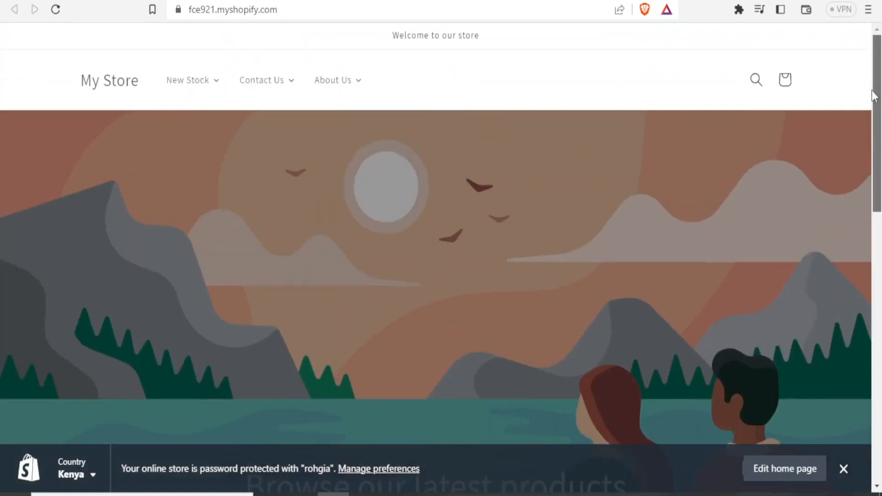
scroll(852, 184, "down", 5)
scroll(853, 179, "up", 1)
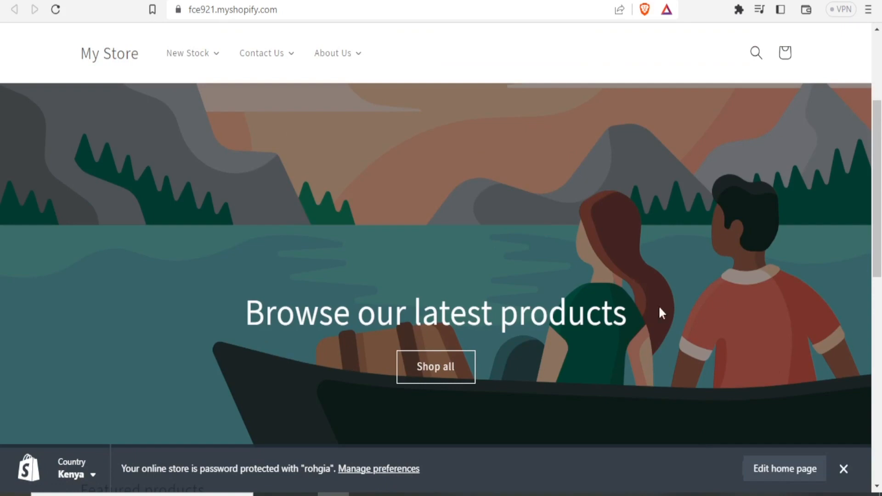
left_click_drag(878, 184, 880, 54)
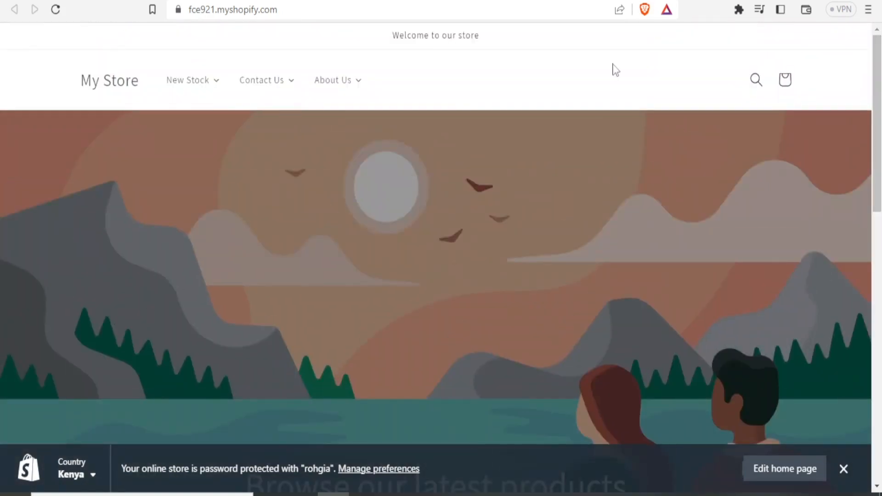